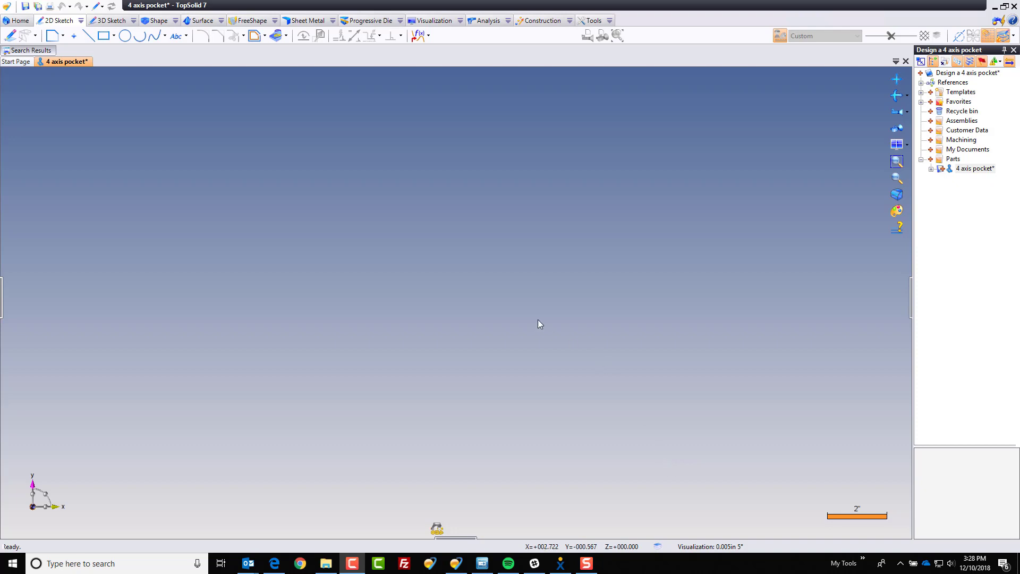
# - Create a centered cylinder 6 in in diameter and 8 in long at the absolute origin along the Z axis
pyautogui.click(158, 21)
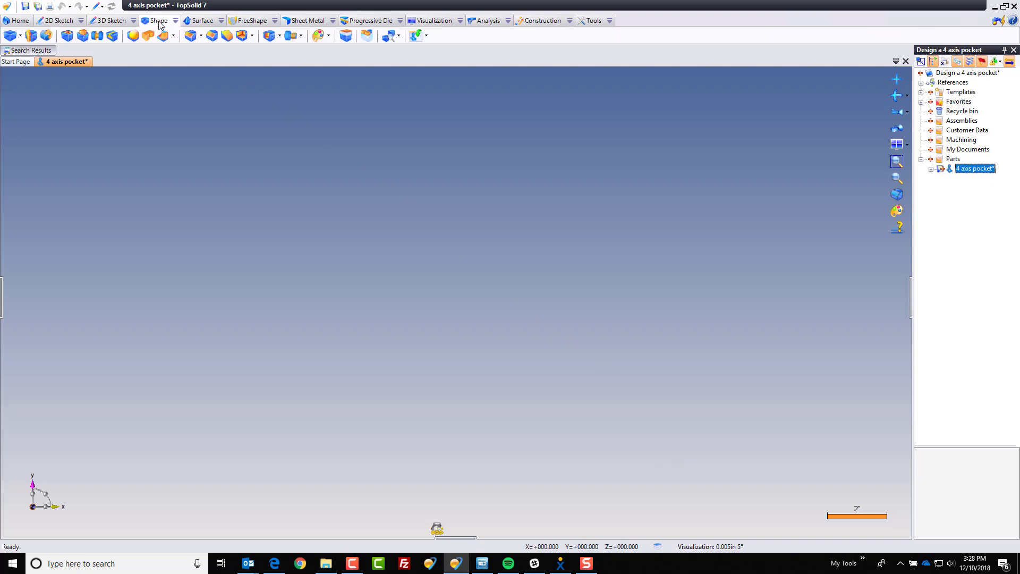
pyautogui.click(15, 36)
pyautogui.click(37, 83)
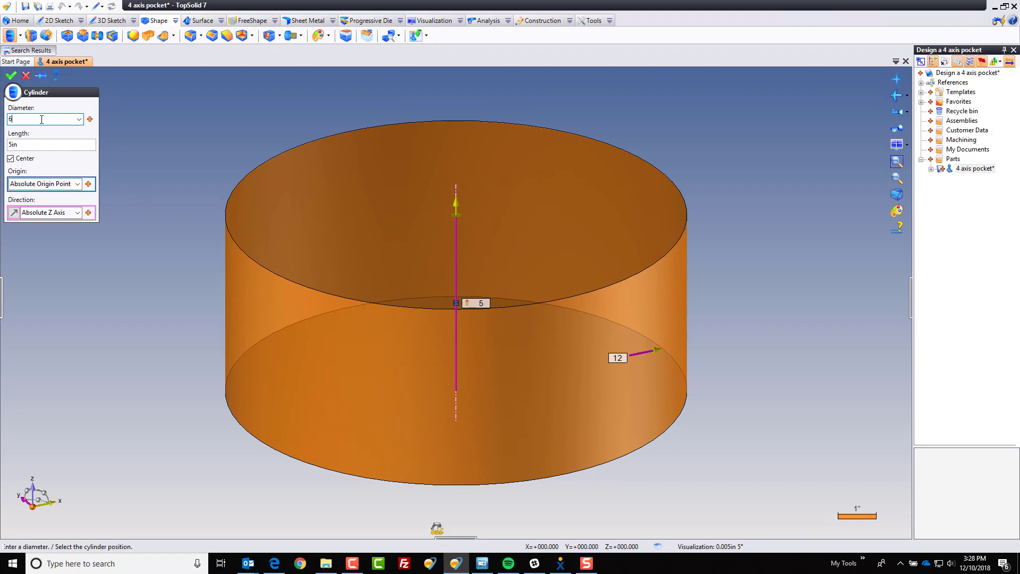
pyautogui.write('6')
pyautogui.press('Return')
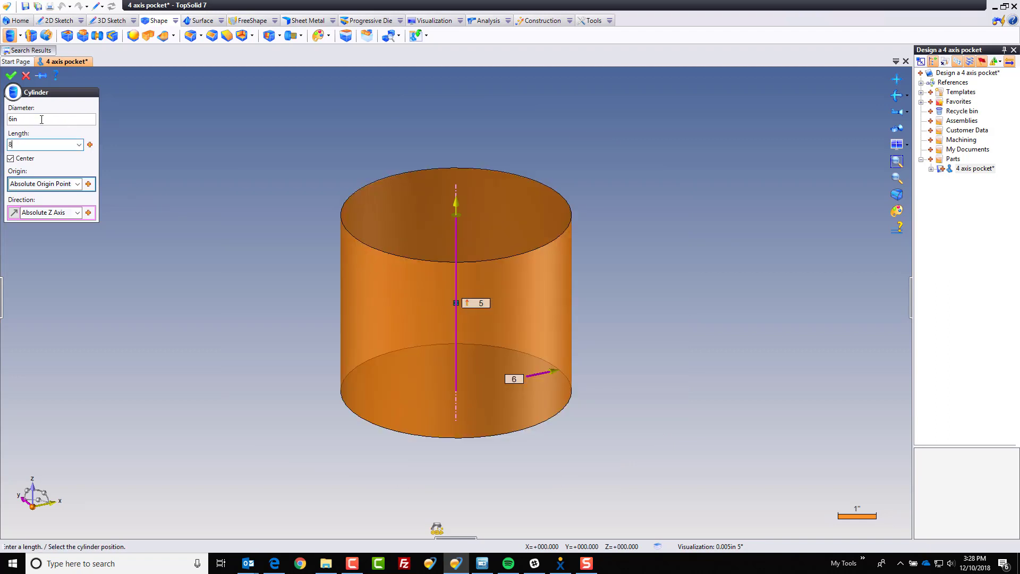
pyautogui.write('8')
pyautogui.press('Return')
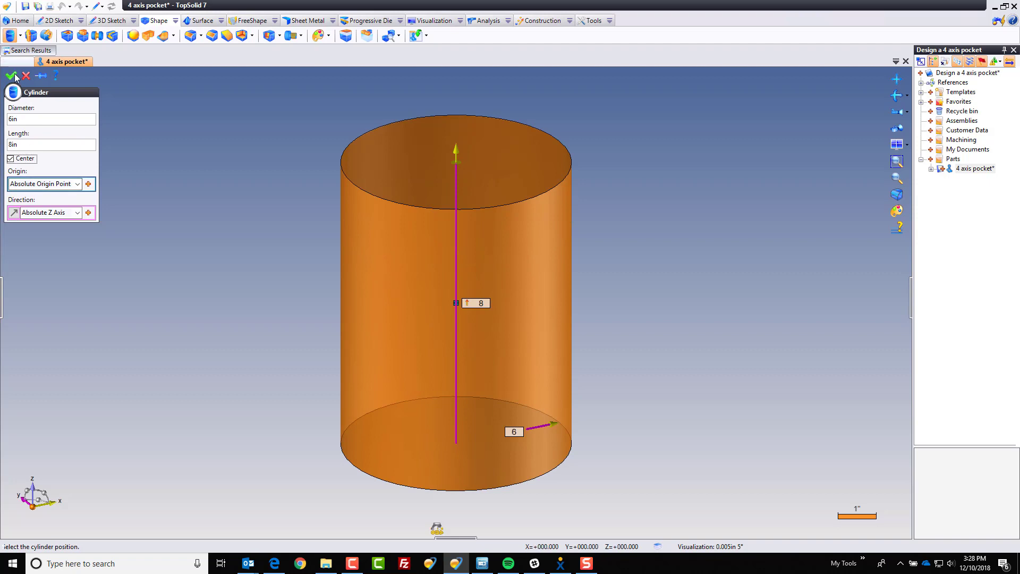
pyautogui.click(11, 159)
pyautogui.click(11, 160)
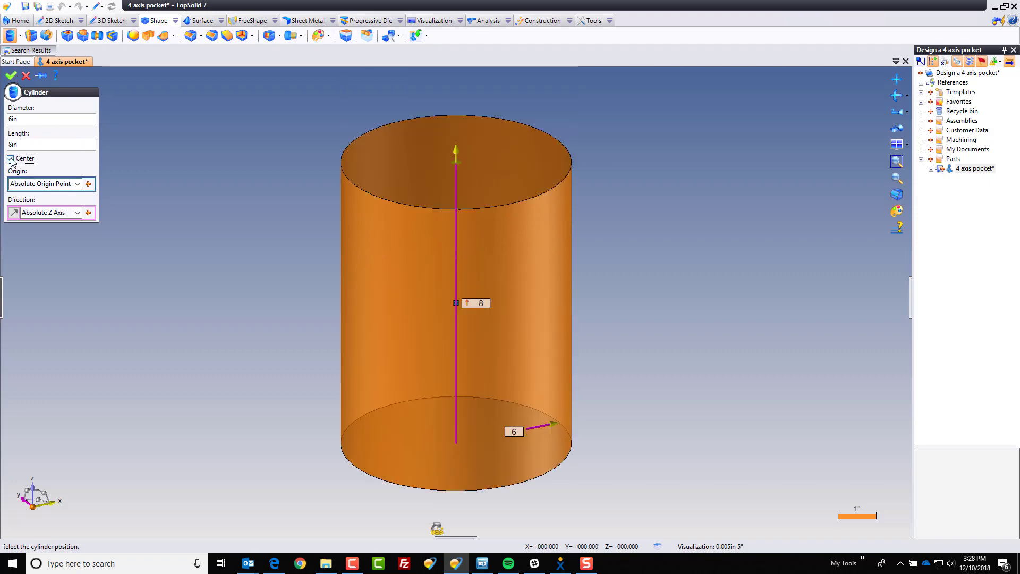
pyautogui.click(10, 75)
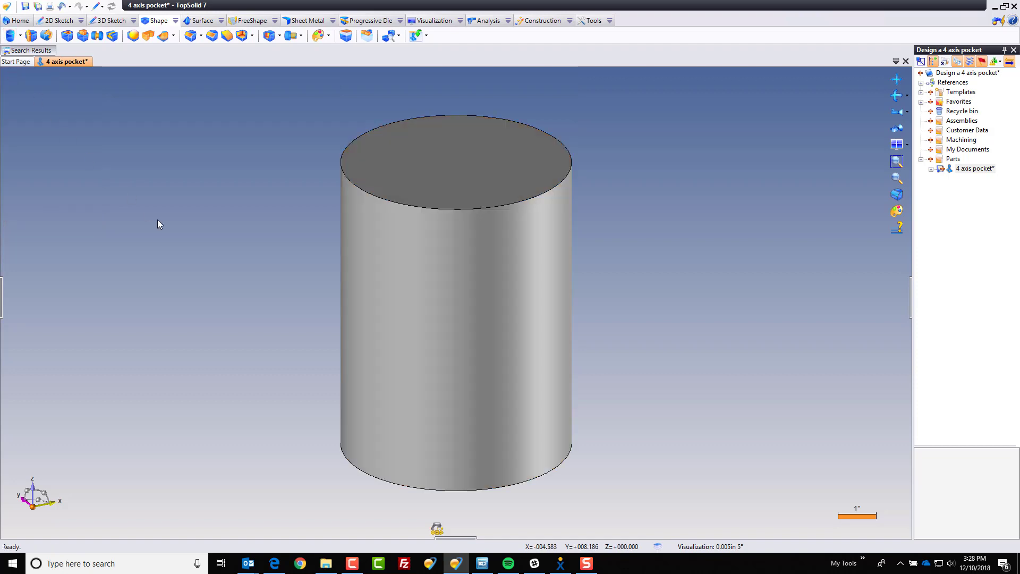
# - Create an unrolled sketch of the cylinder's curved face with the Rolling Up Wizard, using the Face option
pyautogui.hotkey('ctrl', 'Right')
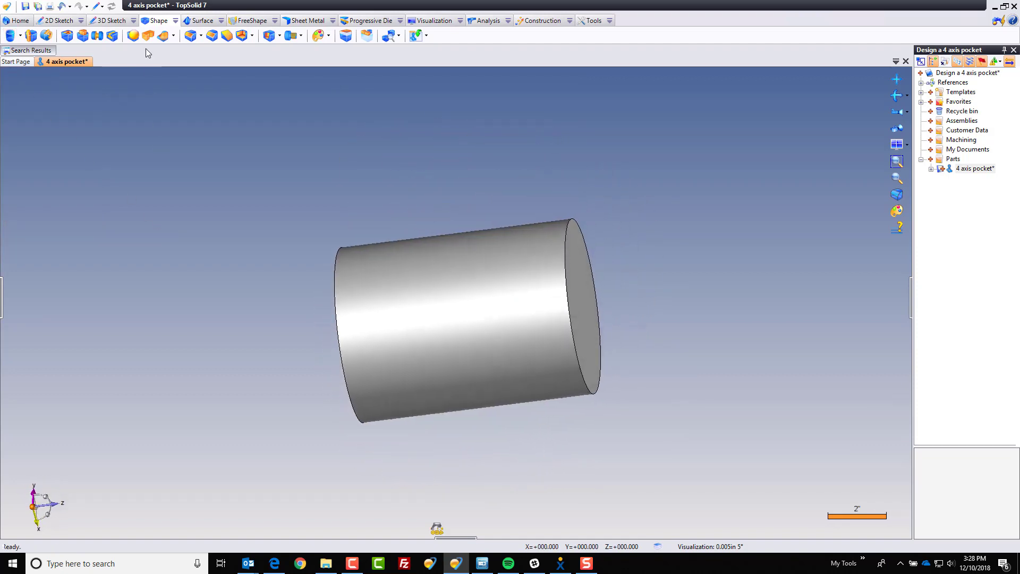
pyautogui.click(133, 21)
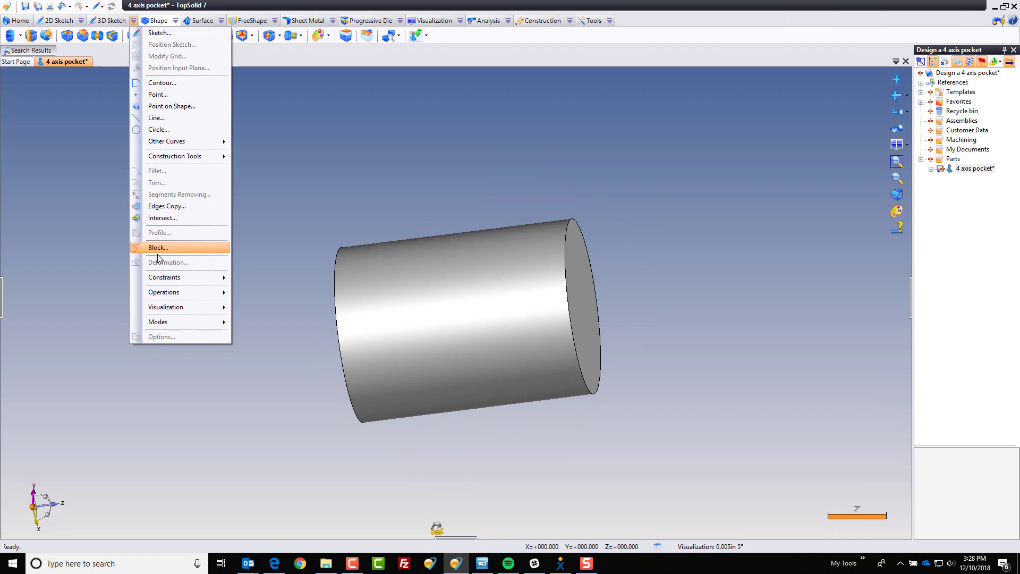
pyautogui.moveTo(165, 293)
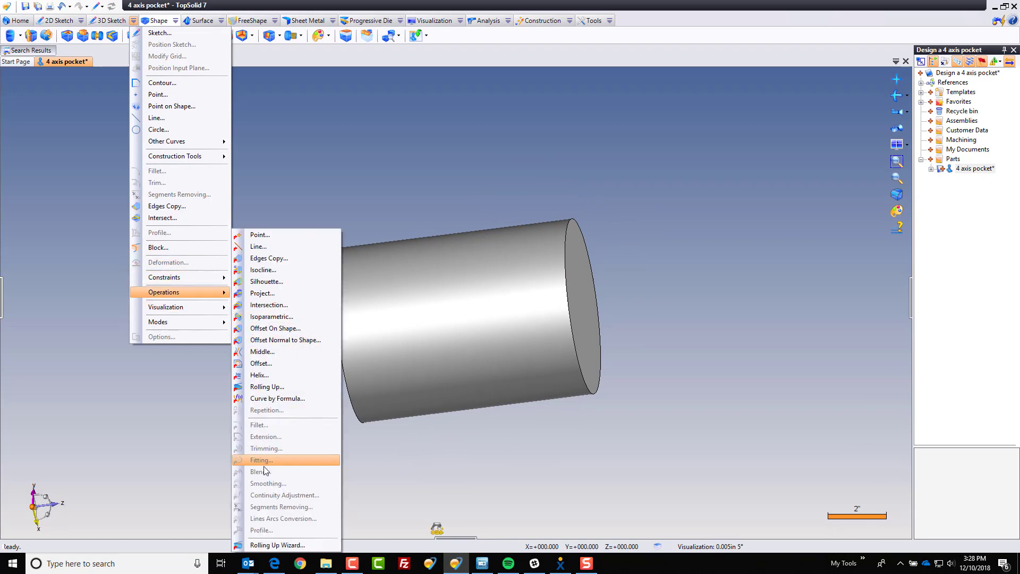
pyautogui.click(270, 545)
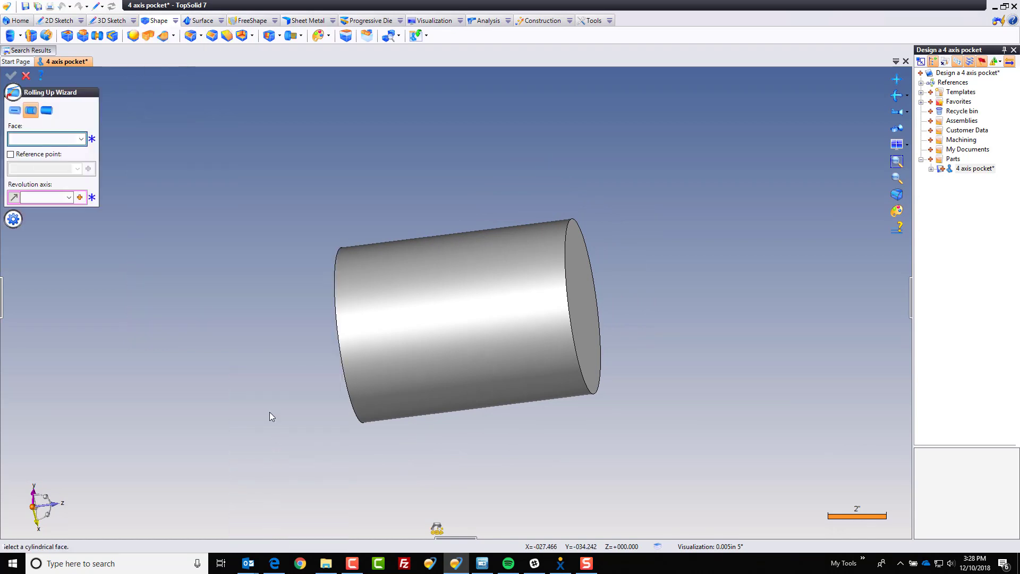
pyautogui.click(409, 338)
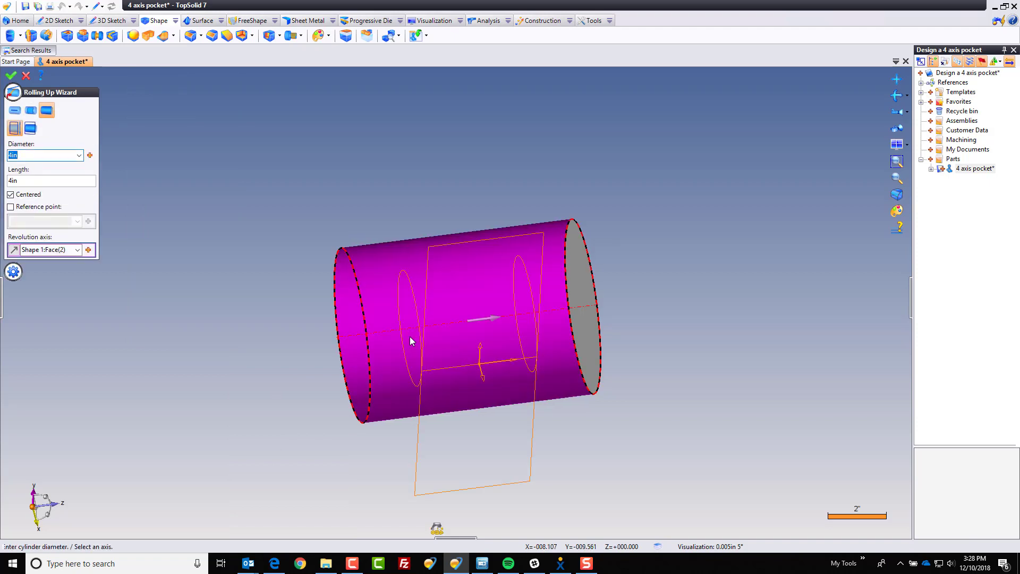
pyautogui.click(29, 129)
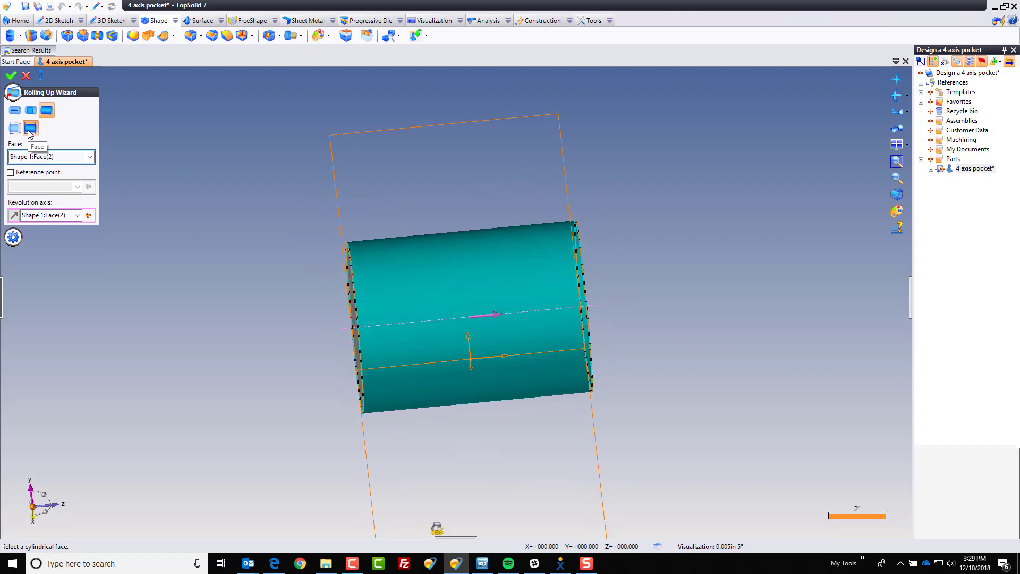
pyautogui.click(11, 76)
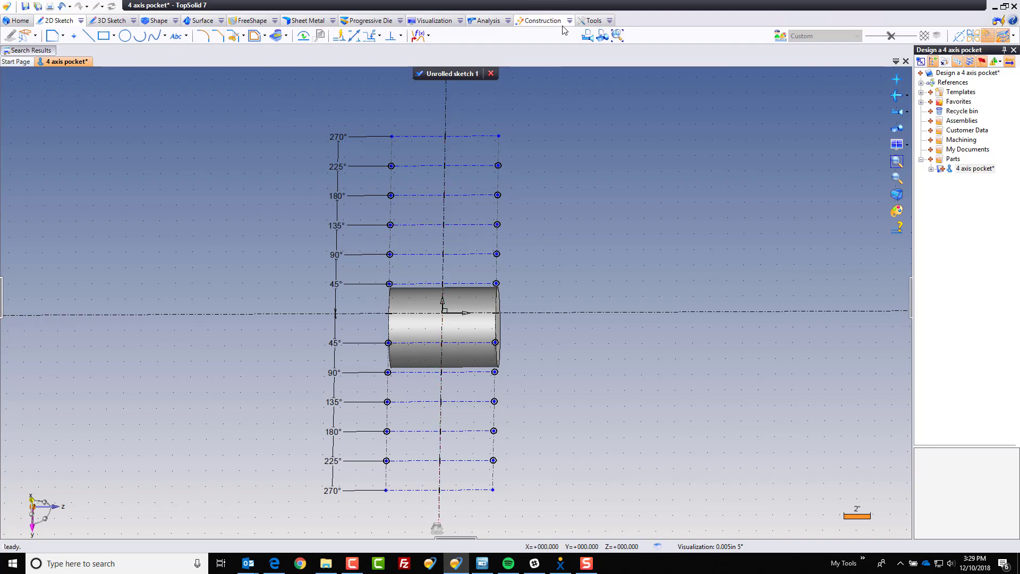
# - Sketch an axis-parallel rectangle about 4.5 in wide and 12 in high, from above the 225° line to just above the horizontal axis
pyautogui.click(587, 36)
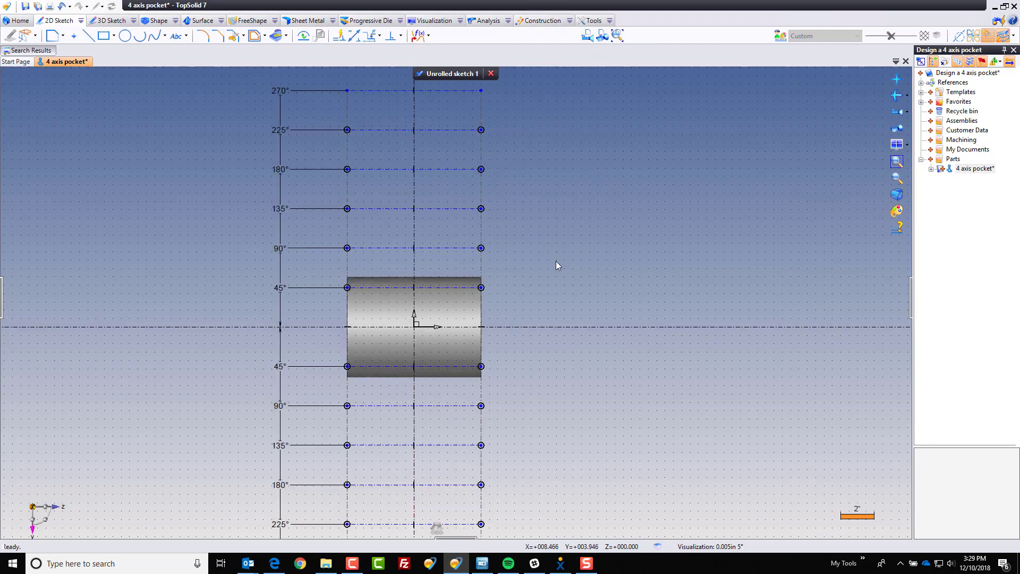
pyautogui.scroll(2, 549, 85)
pyautogui.click(103, 36)
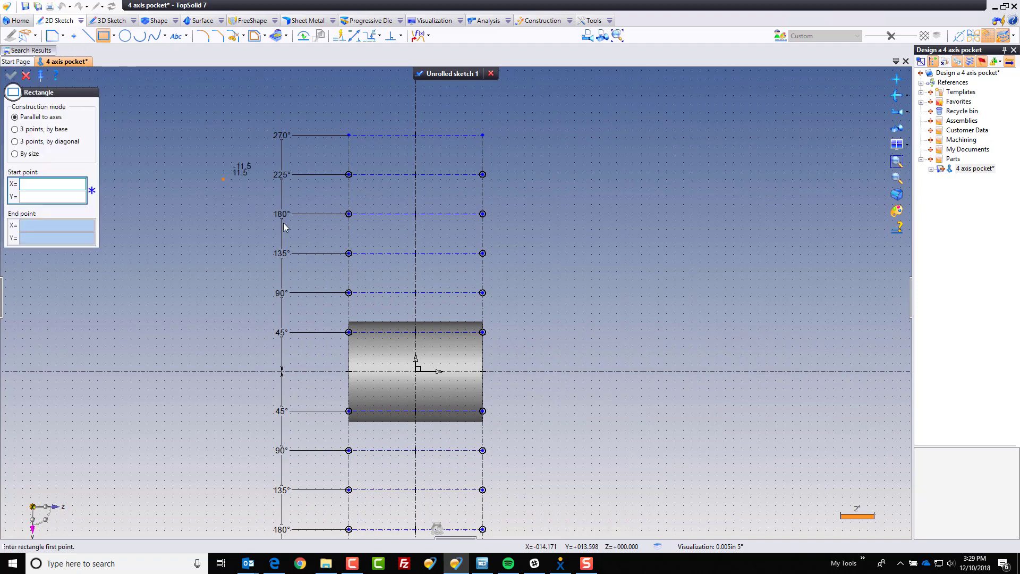
pyautogui.click(379, 155)
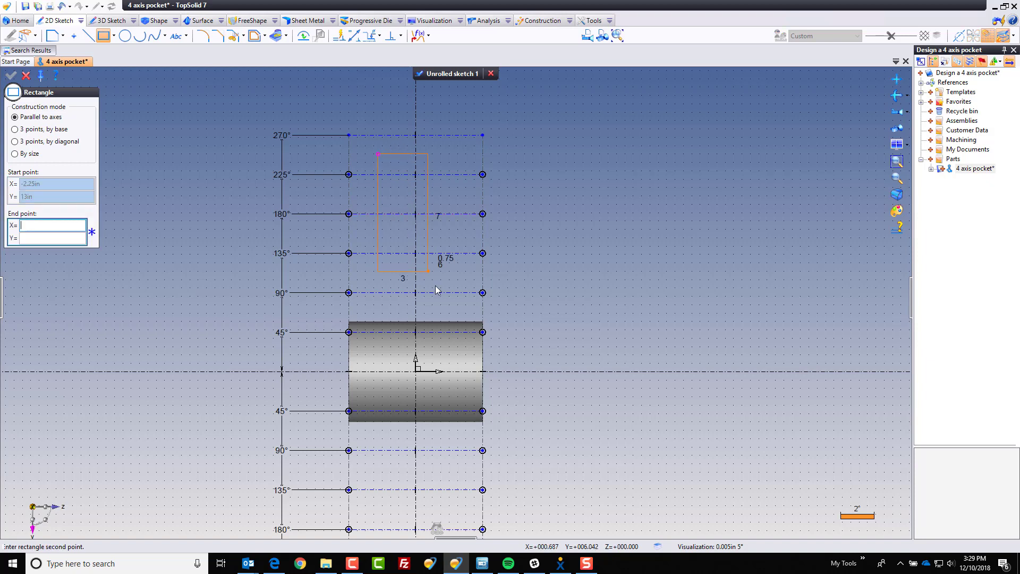
pyautogui.click(453, 355)
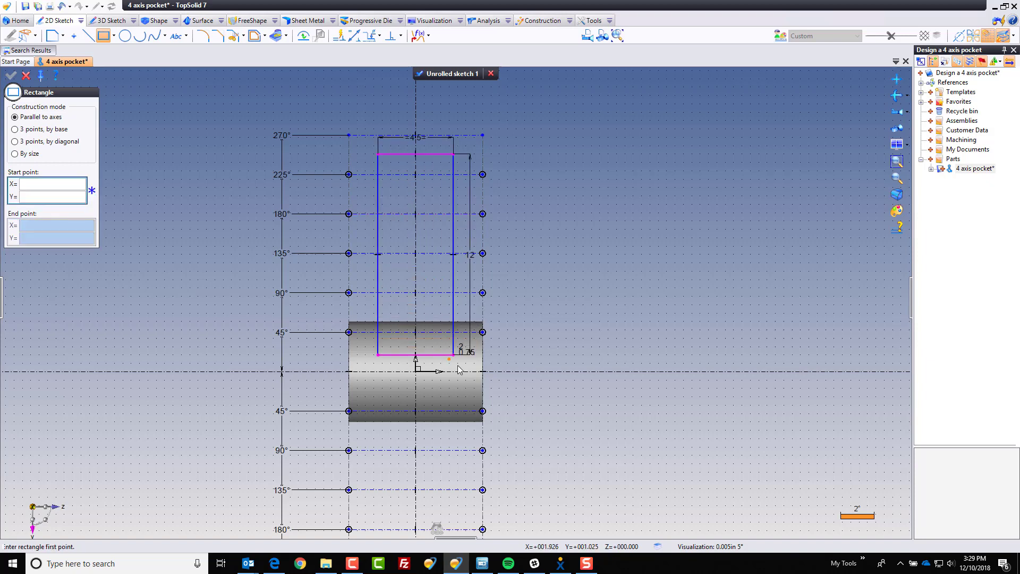
pyautogui.press('Escape')
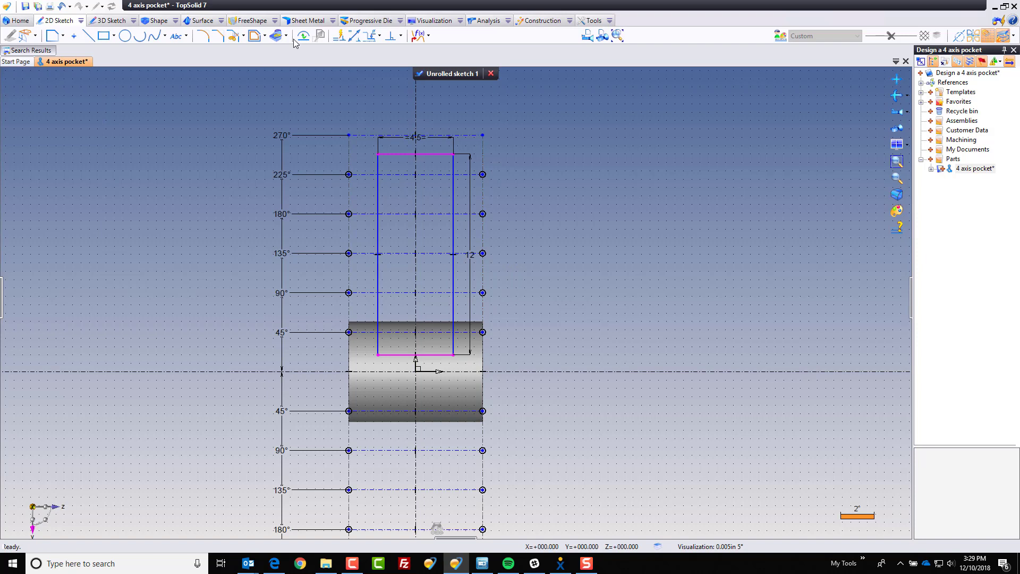
# - Constrain the rectangle's lower edge to lie 22.5° from the horizontal axis
pyautogui.click(354, 36)
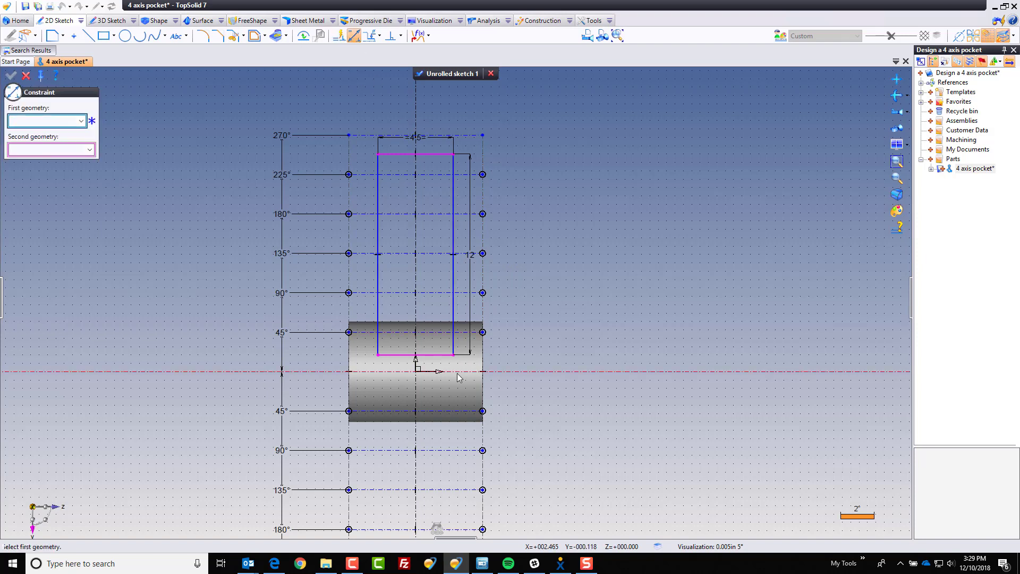
pyautogui.click(459, 373)
pyautogui.click(449, 354)
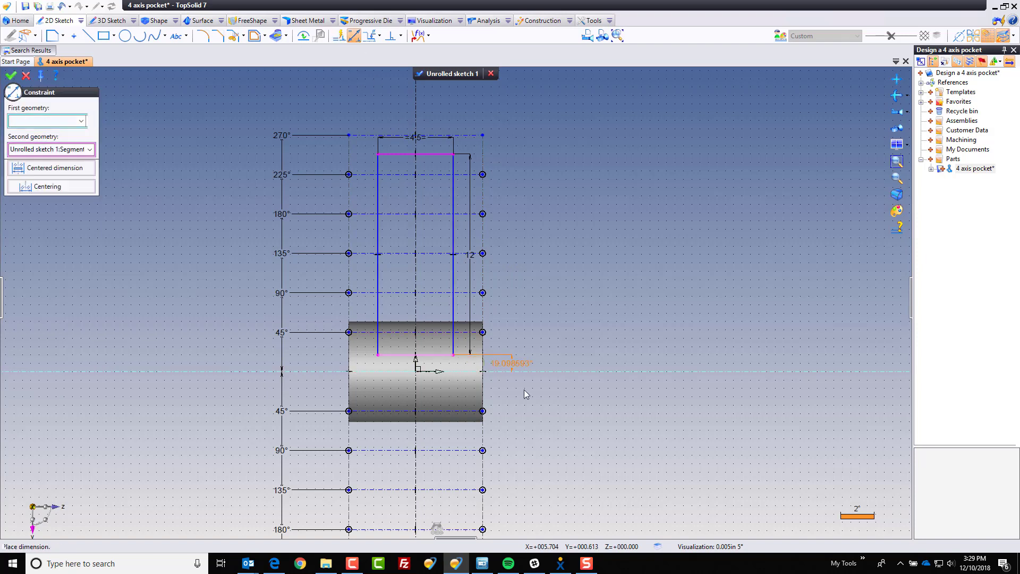
pyautogui.click(534, 409)
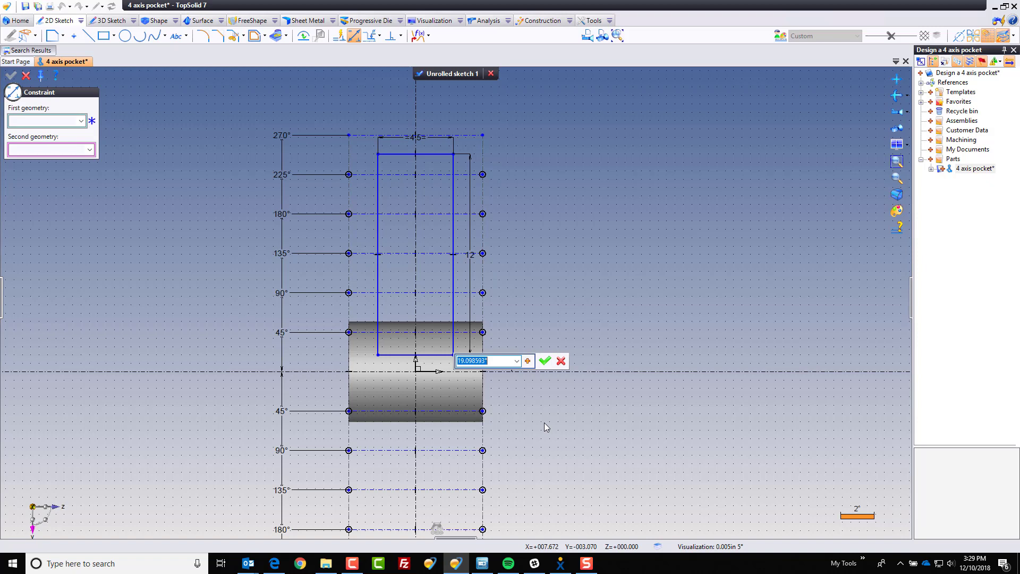
pyautogui.write('22.5')
pyautogui.press('Return')
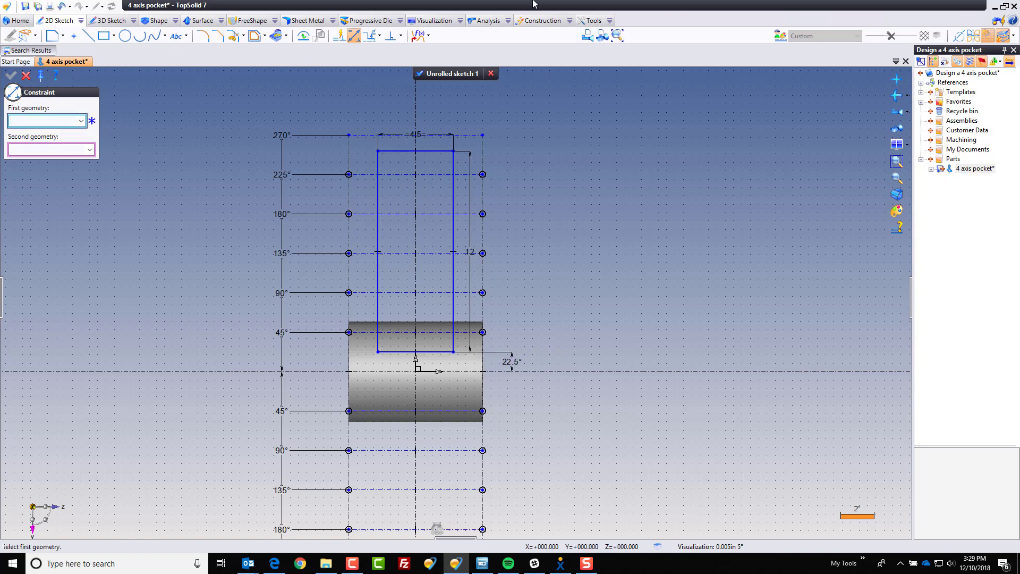
# - Delete the rectangle's 12 in height dimension and constrain its upper edge to 22.5° from the upper 270° line
pyautogui.rightClick(467, 248)
pyautogui.click(494, 351)
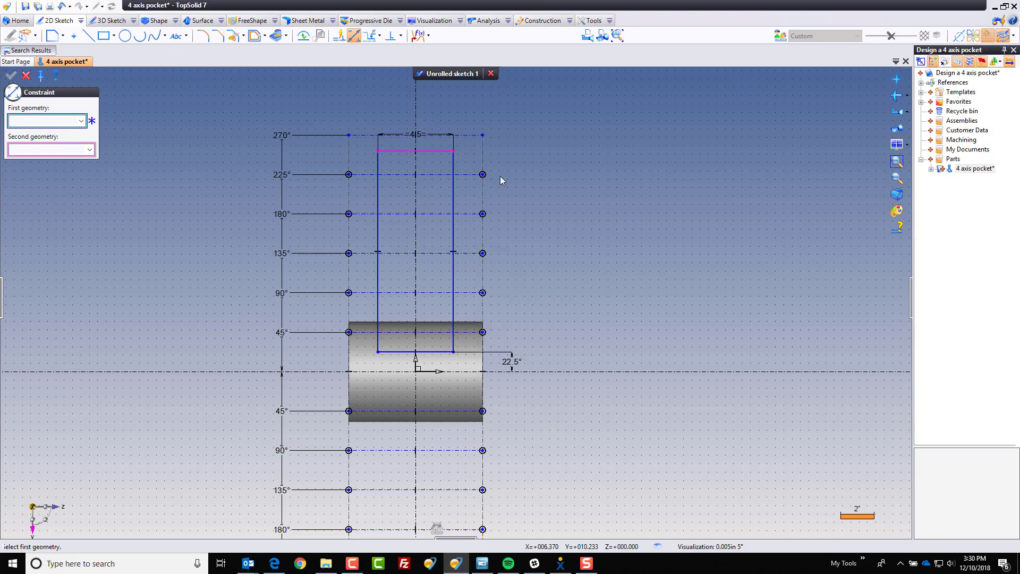
pyautogui.click(436, 152)
pyautogui.click(452, 135)
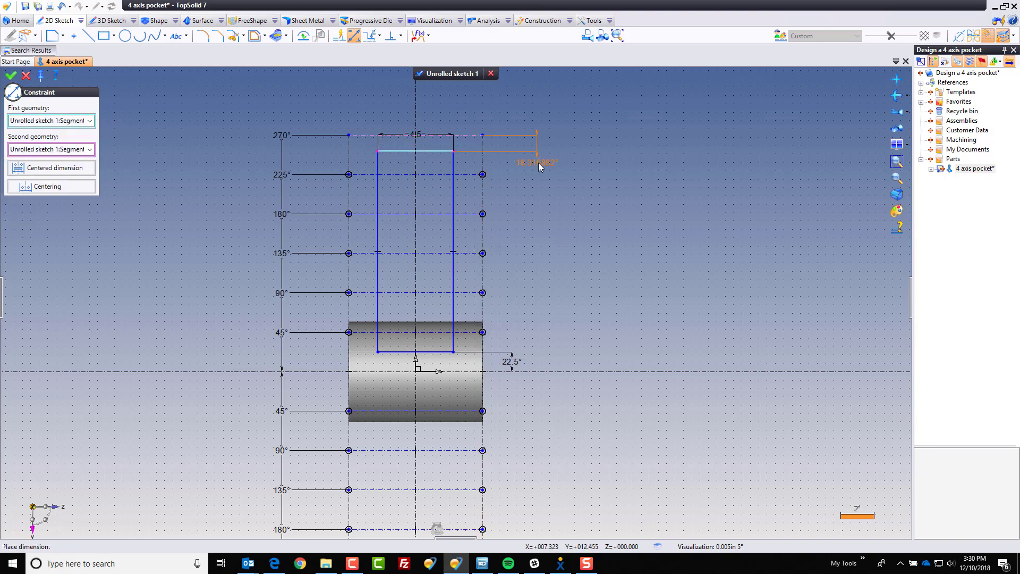
pyautogui.click(538, 159)
pyautogui.write('22.5')
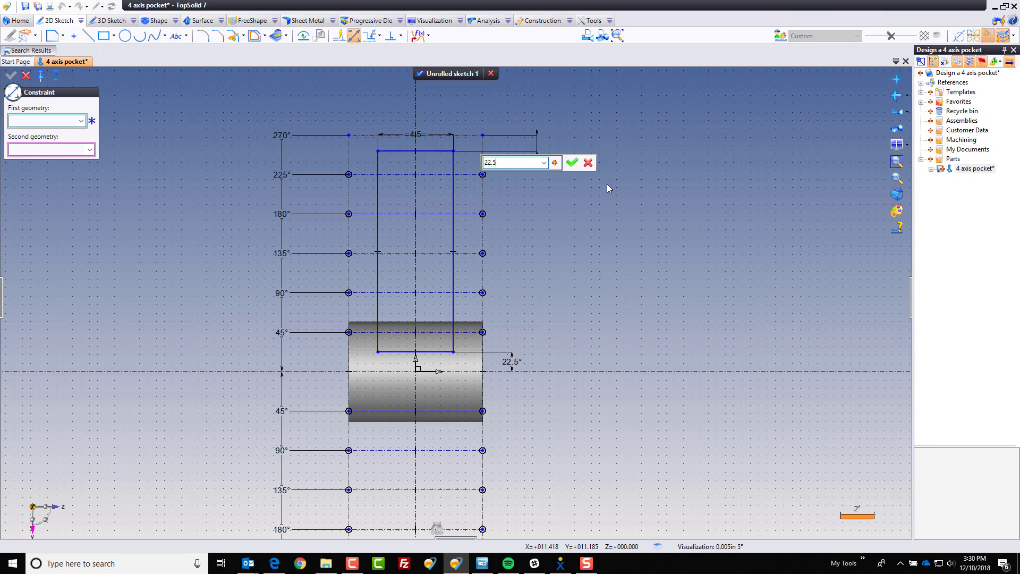
pyautogui.press('Return')
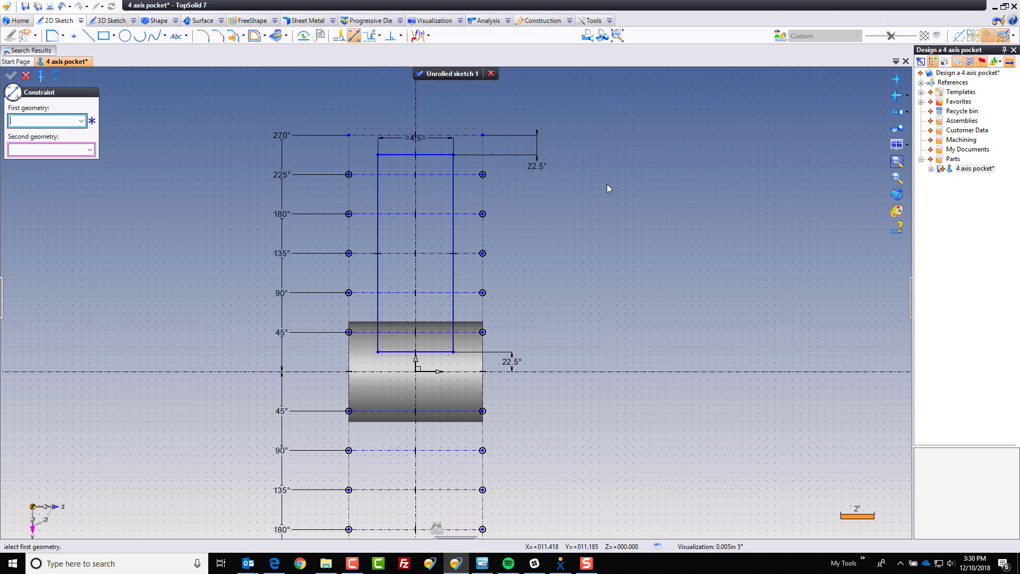
# - Round all four rectangle corners with 0.5 in fillets, and save the part with the sketch closed
pyautogui.click(207, 40)
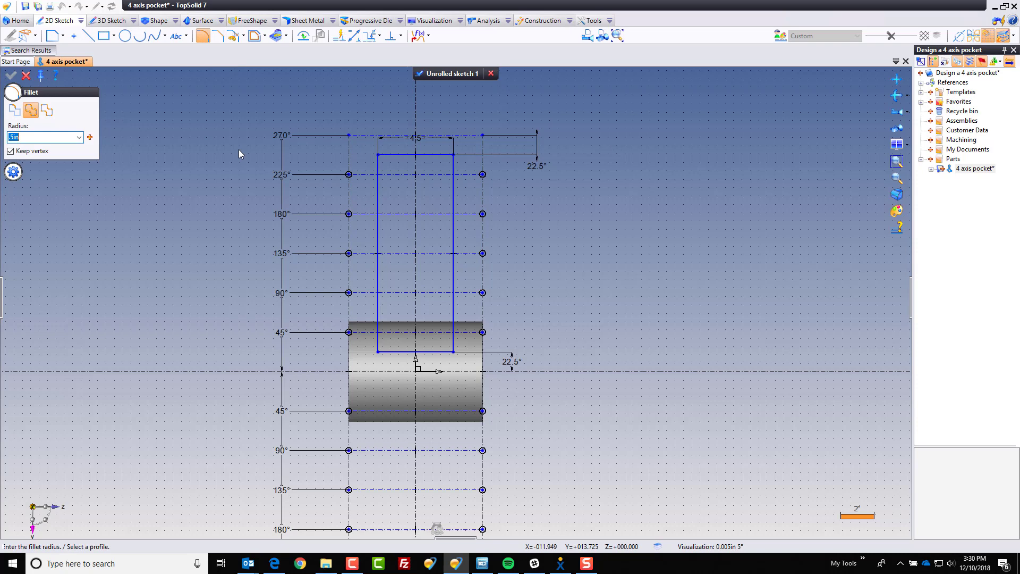
pyautogui.click(395, 156)
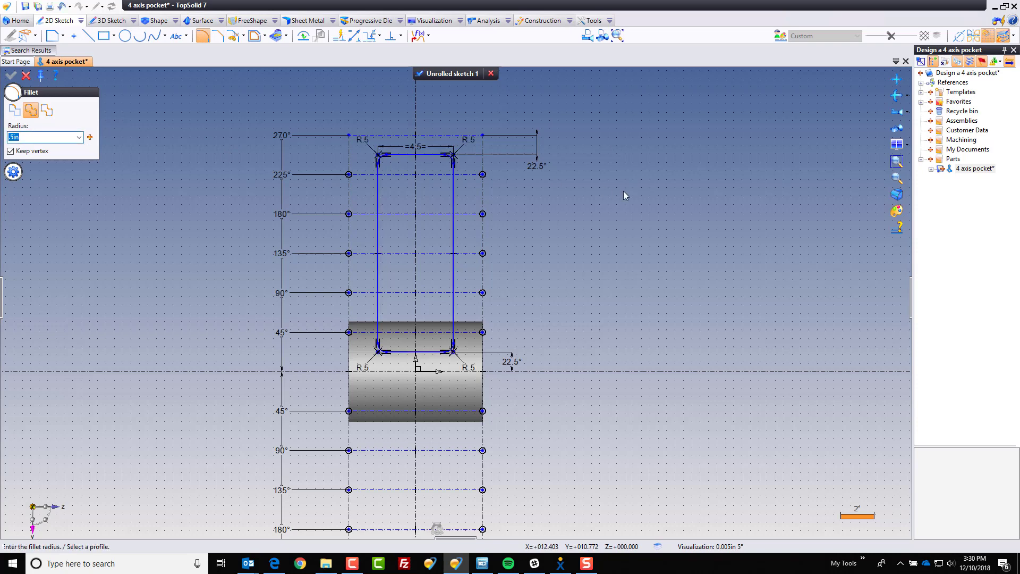
pyautogui.click(445, 77)
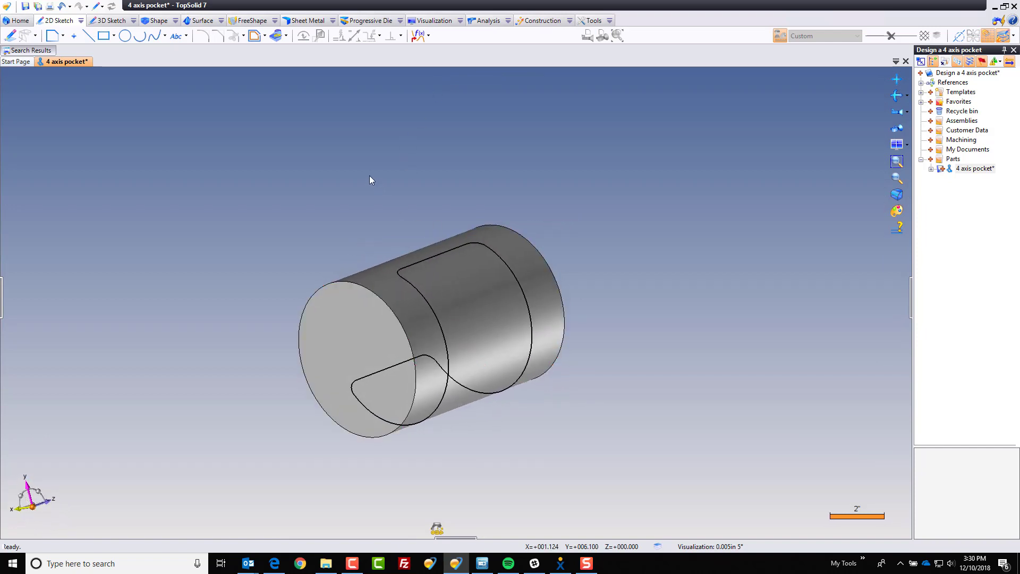
pyautogui.hotkey('ctrl', 's')
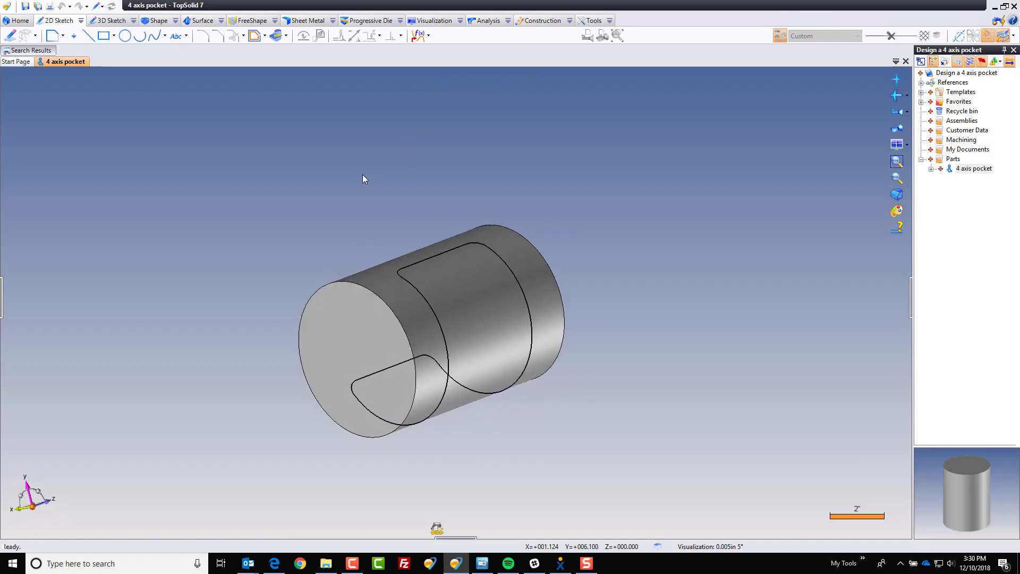
# - Copy the cylinder's curved face as a separate surface with the Faces command, with Trimmed turned off
pyautogui.click(200, 24)
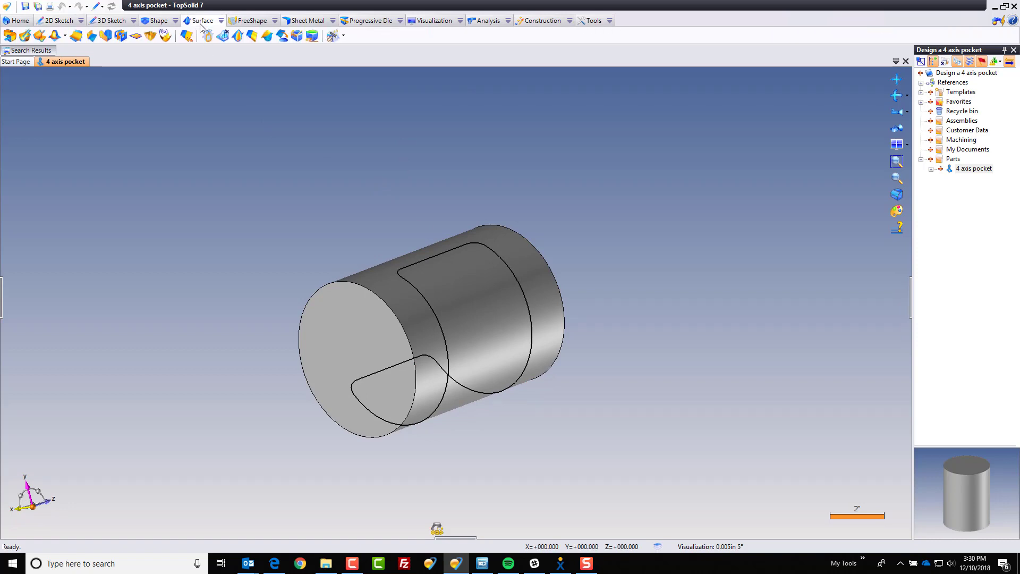
pyautogui.click(106, 37)
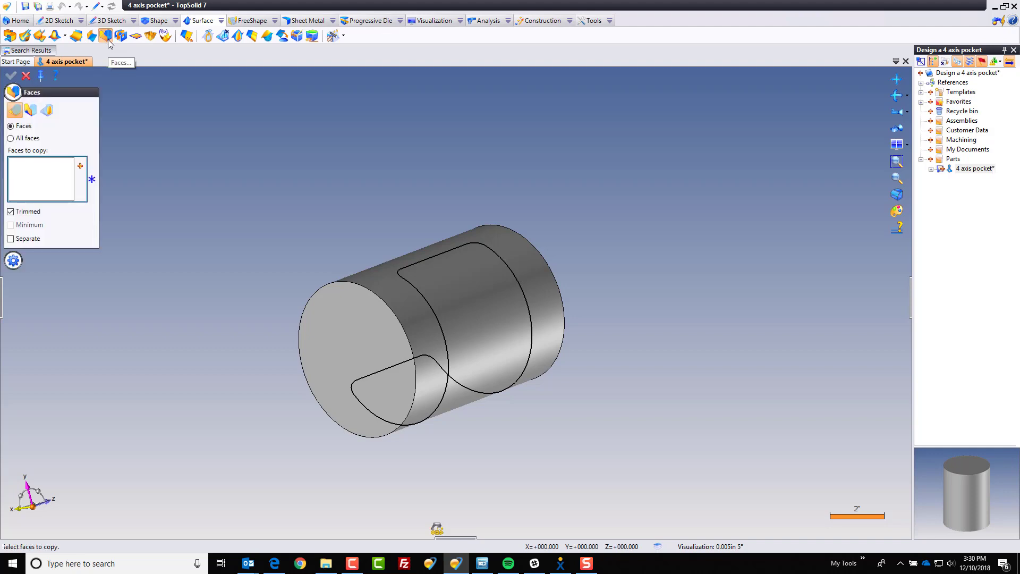
pyautogui.click(375, 280)
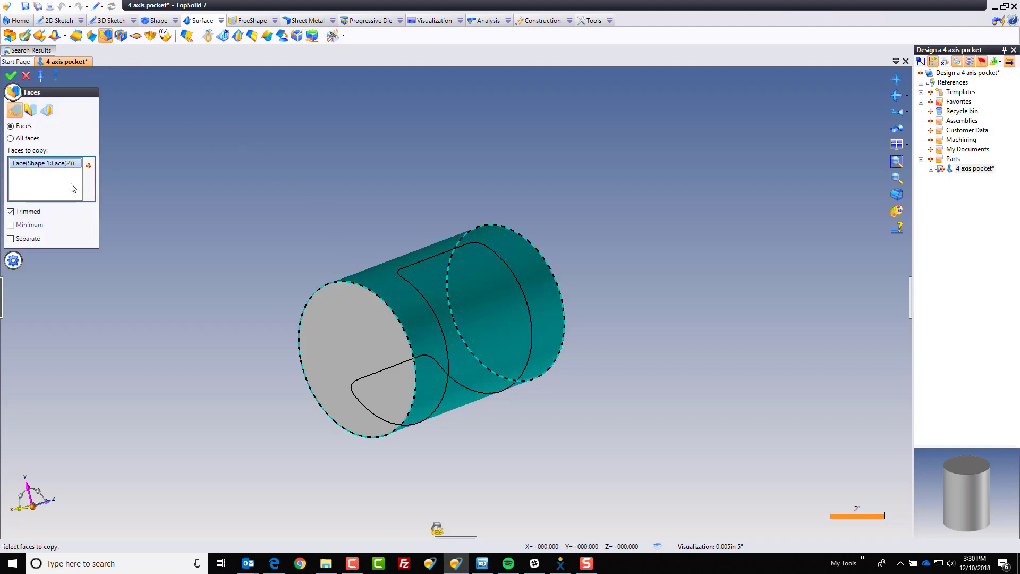
pyautogui.click(11, 211)
pyautogui.click(11, 76)
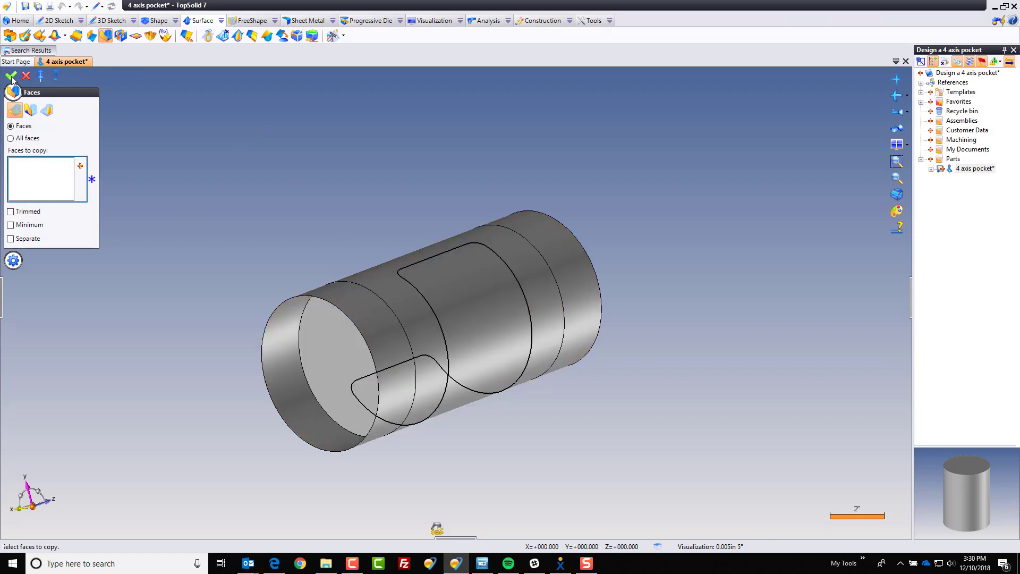
pyautogui.press('Escape')
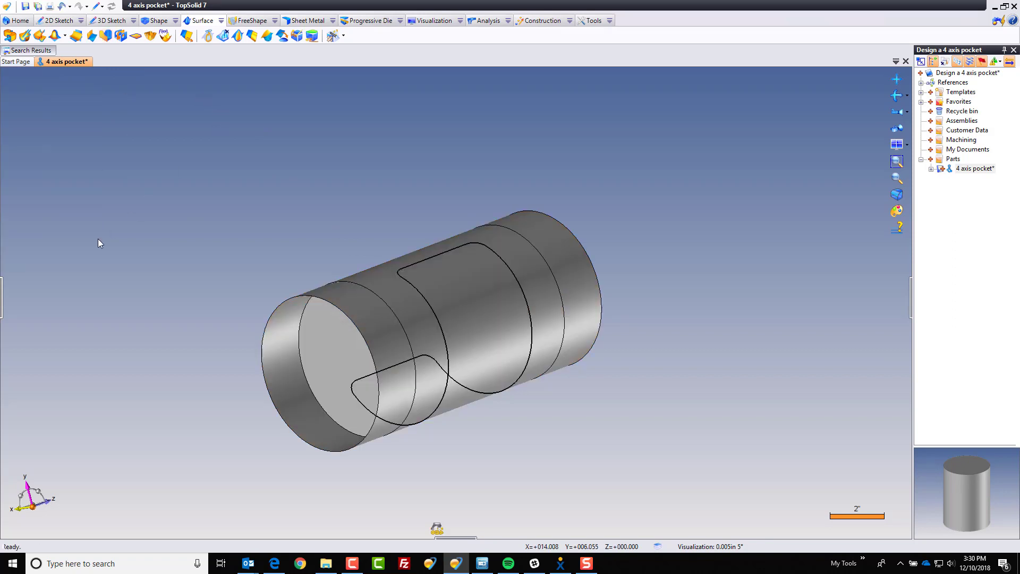
# - Hide the solid cylinder, Shape 1, so only the copied surface and the wrapped profile are displayed
pyautogui.moveTo(2, 299)
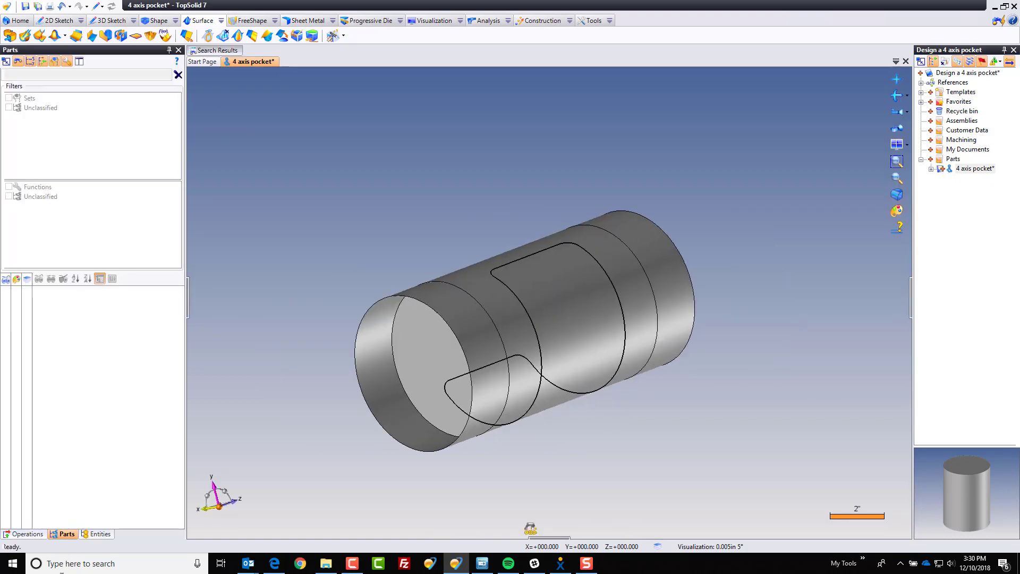
pyautogui.click(97, 534)
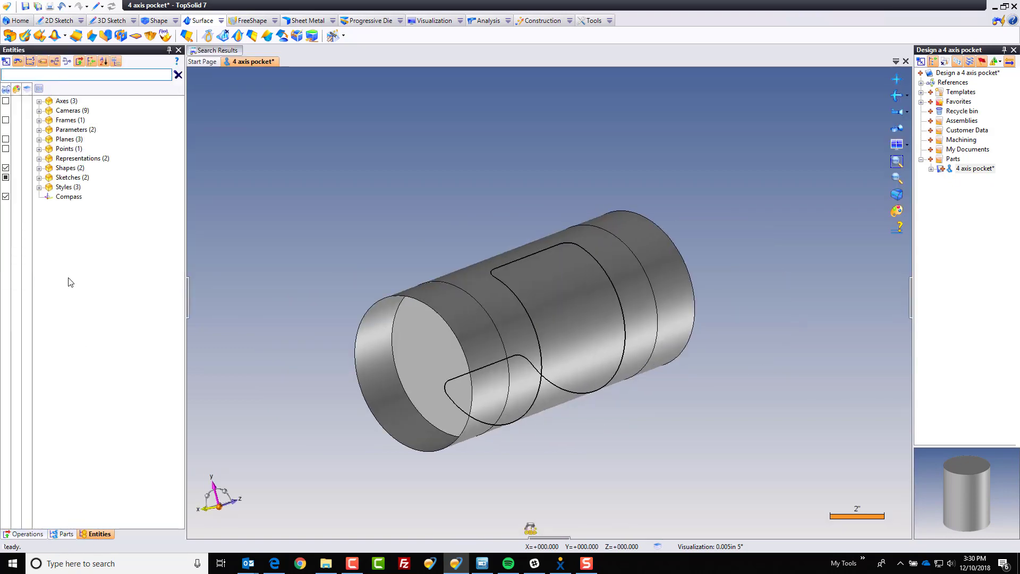
pyautogui.click(39, 168)
pyautogui.click(5, 177)
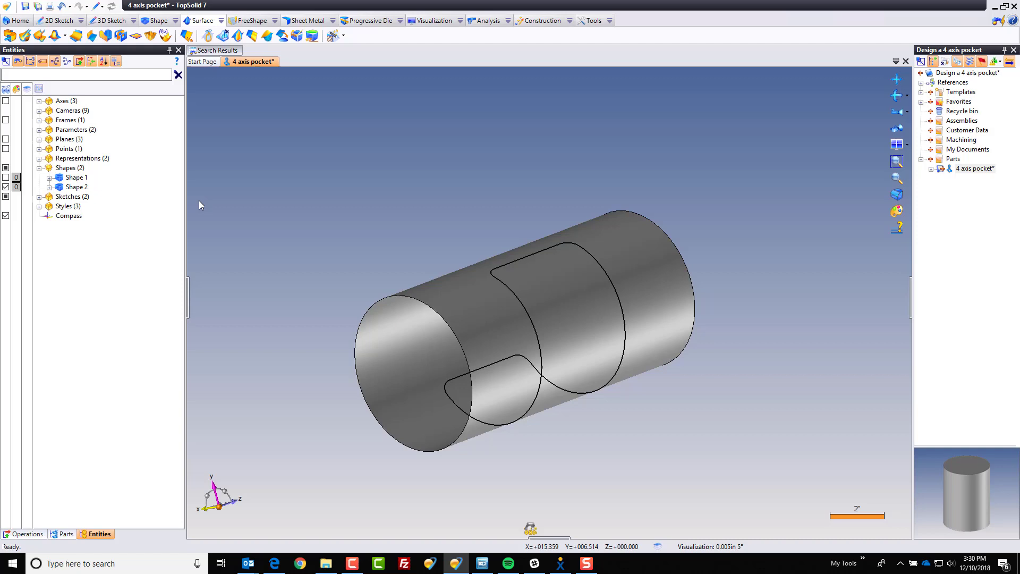
# - Trim the copied surface, Shape 2, to the wrapped rounded rectangle using Trim by Profile in Imprinted mode with orthogonal direction
pyautogui.press('Left')
pyautogui.press('Left')
pyautogui.press('Left')
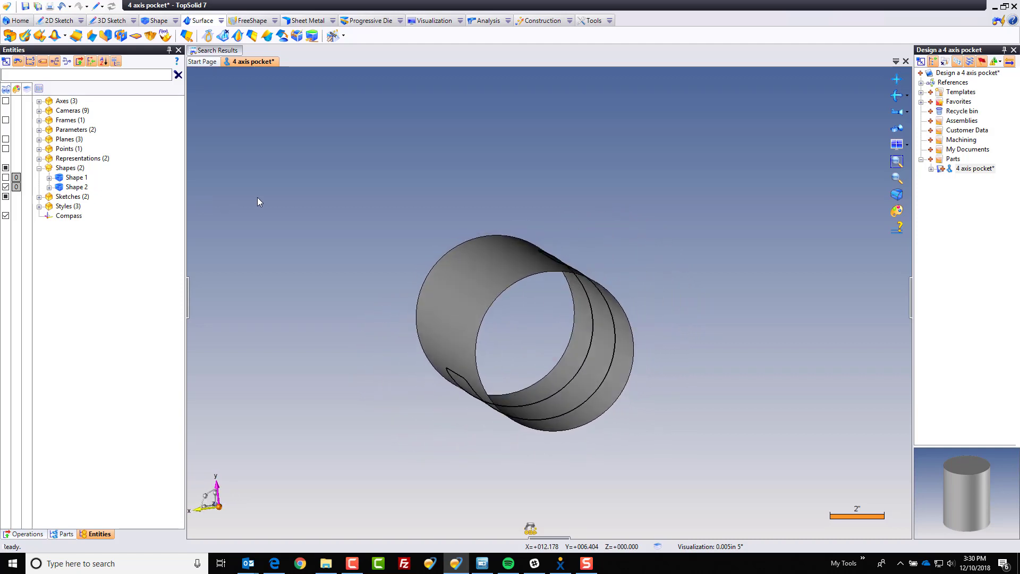
pyautogui.press('Left')
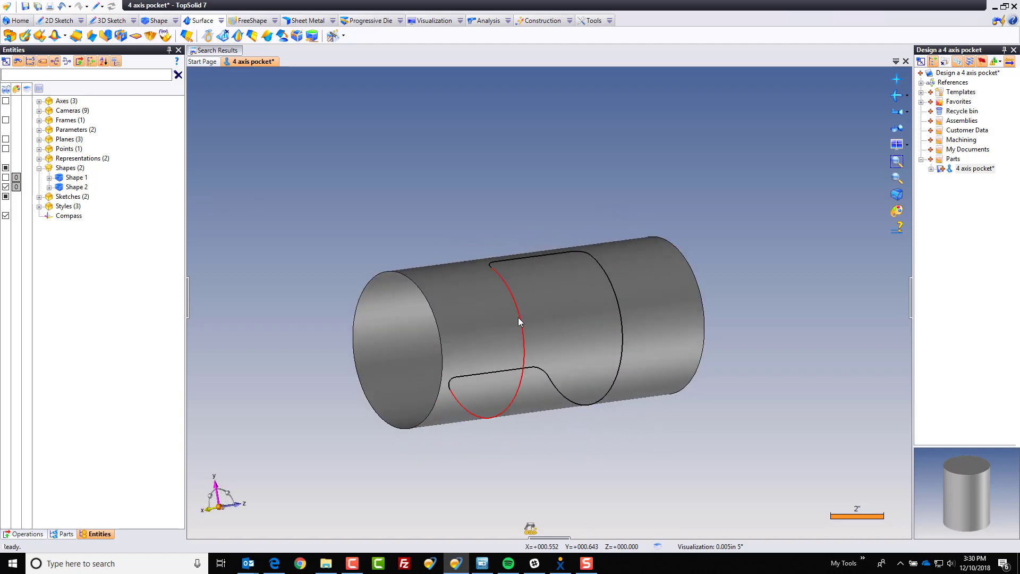
pyautogui.press('Left')
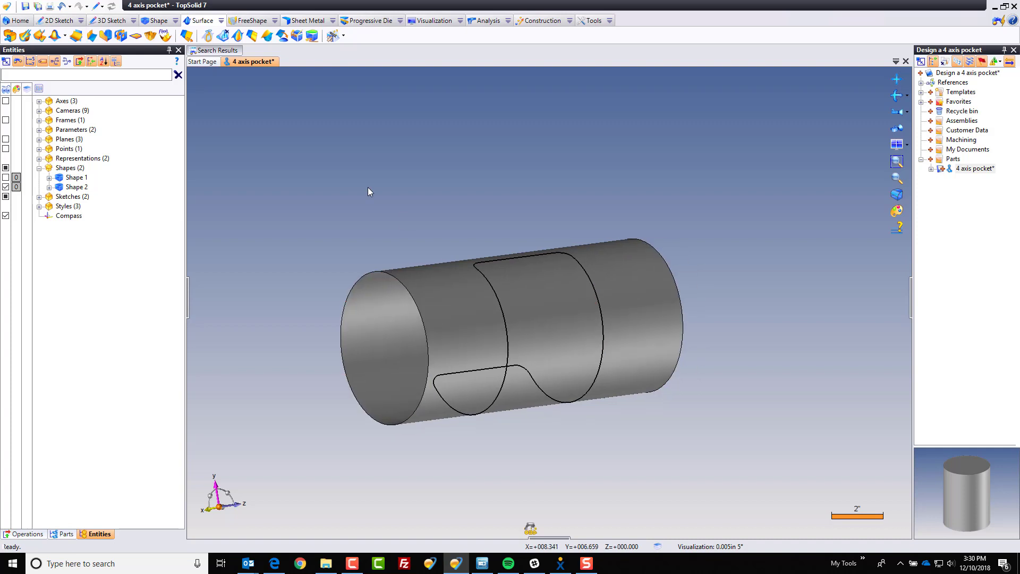
pyautogui.click(155, 20)
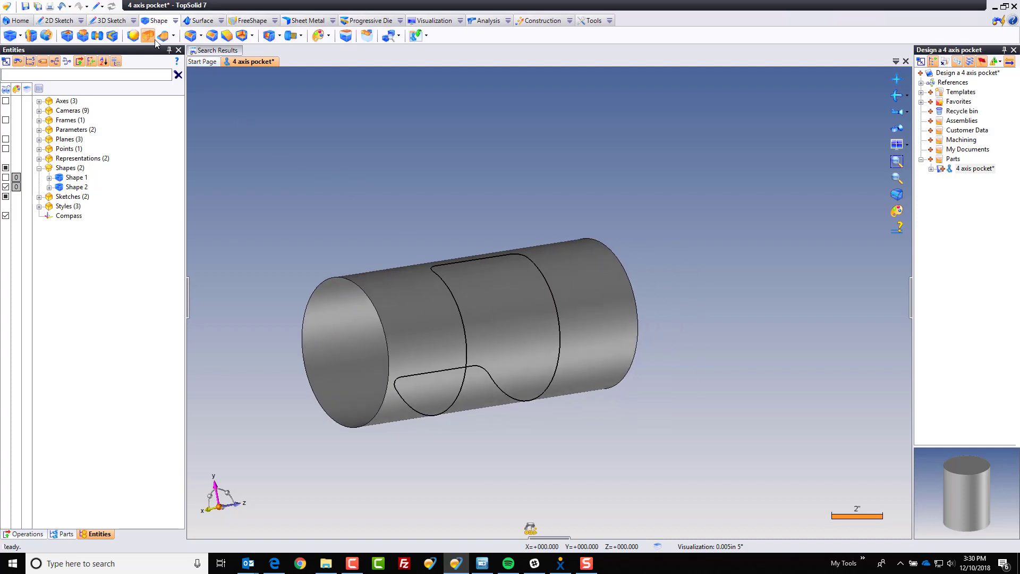
pyautogui.click(173, 36)
pyautogui.click(191, 67)
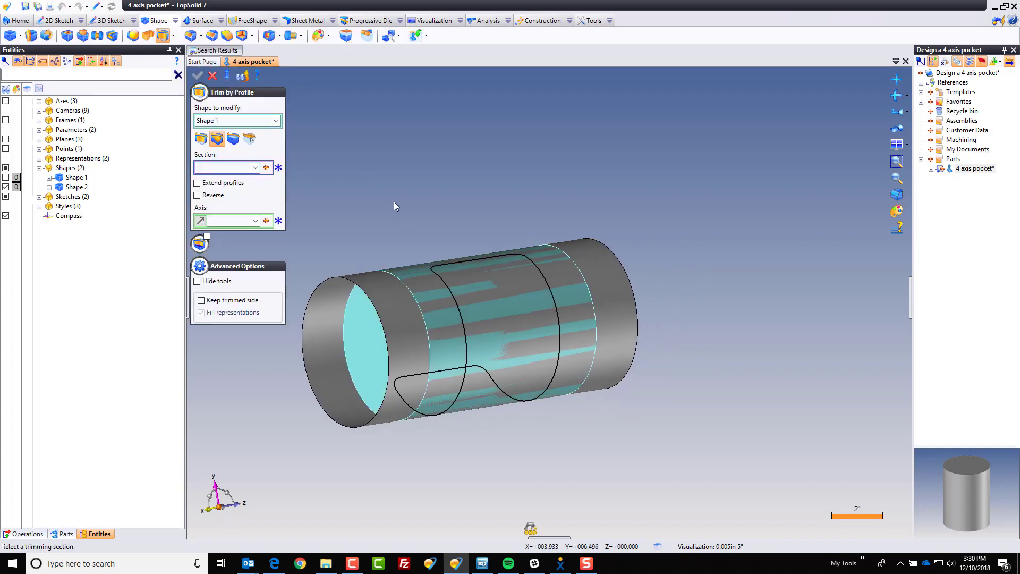
pyautogui.click(234, 123)
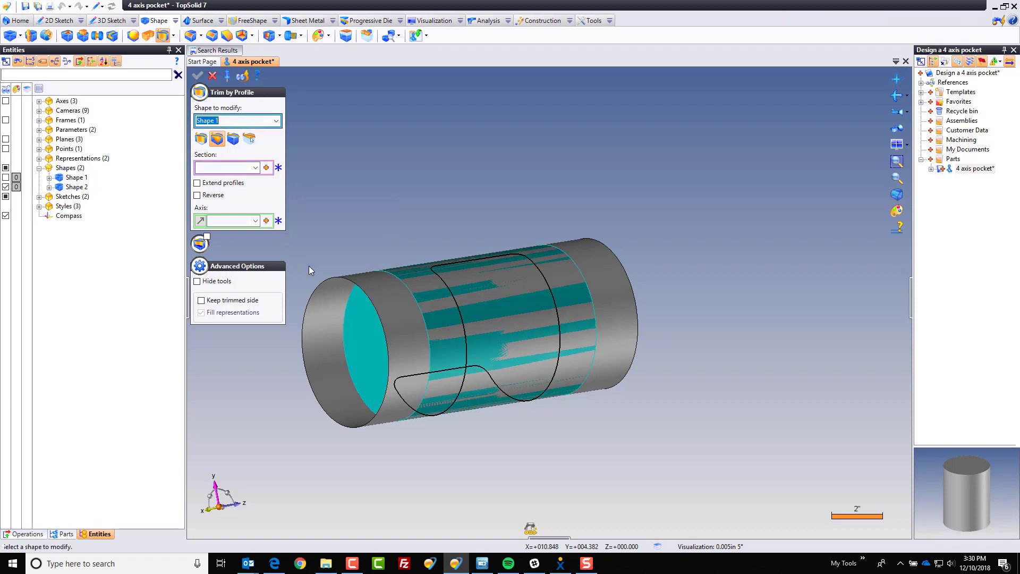
pyautogui.click(330, 289)
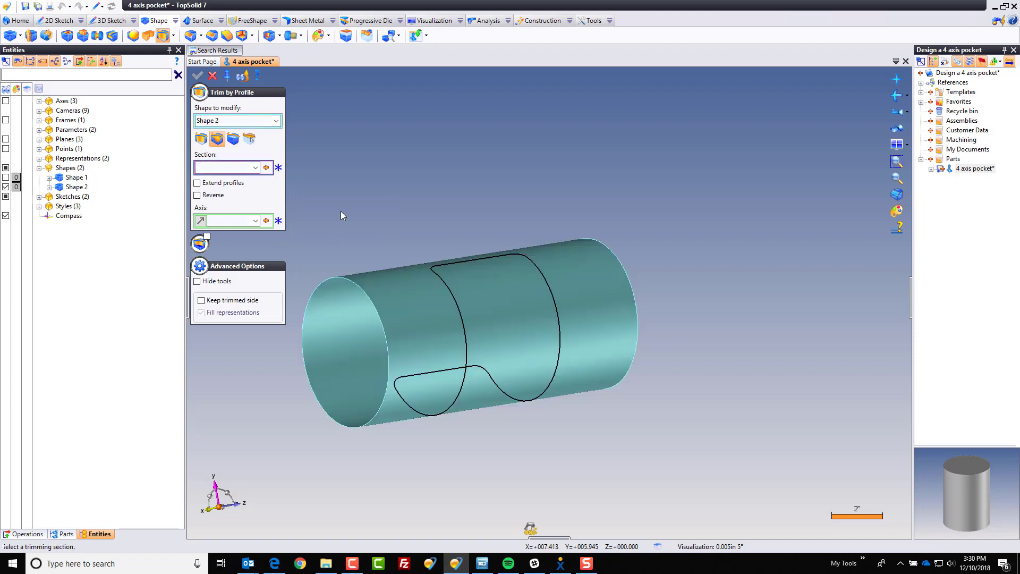
pyautogui.click(234, 139)
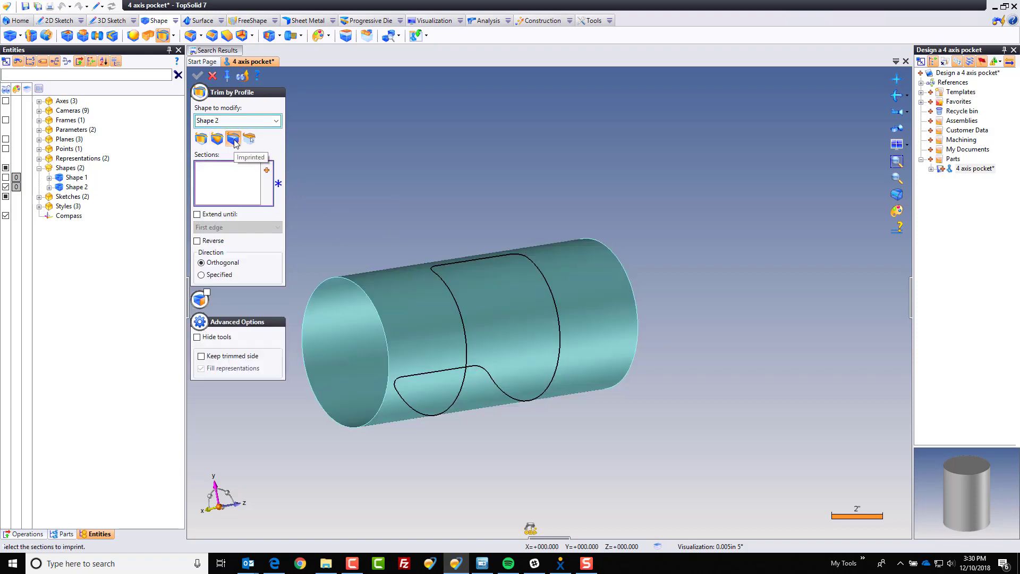
pyautogui.click(453, 300)
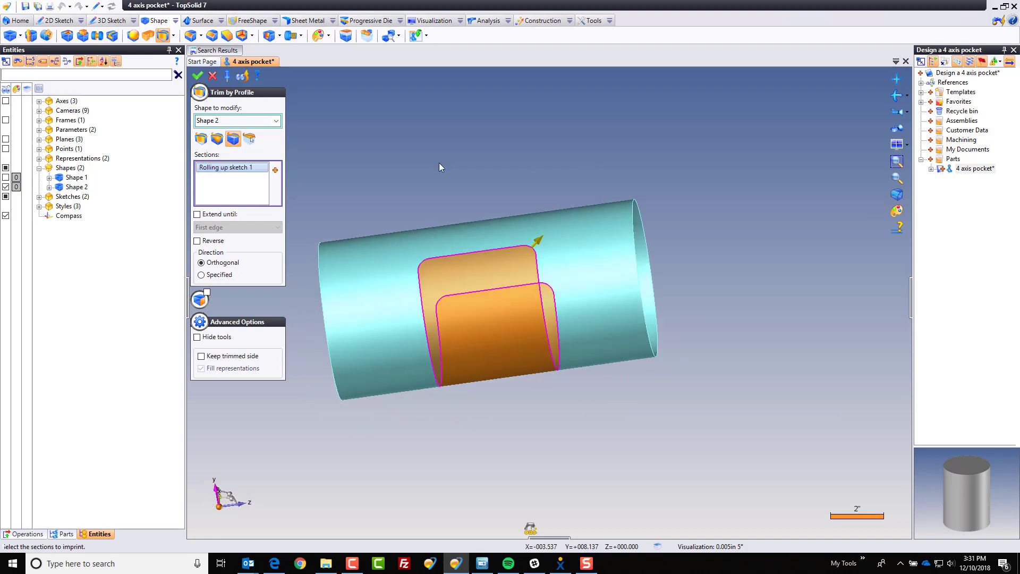
pyautogui.rightClick(422, 165)
pyautogui.click(423, 167)
pyautogui.press('Up')
pyautogui.press('Up')
pyautogui.press('Up')
pyautogui.press('Up')
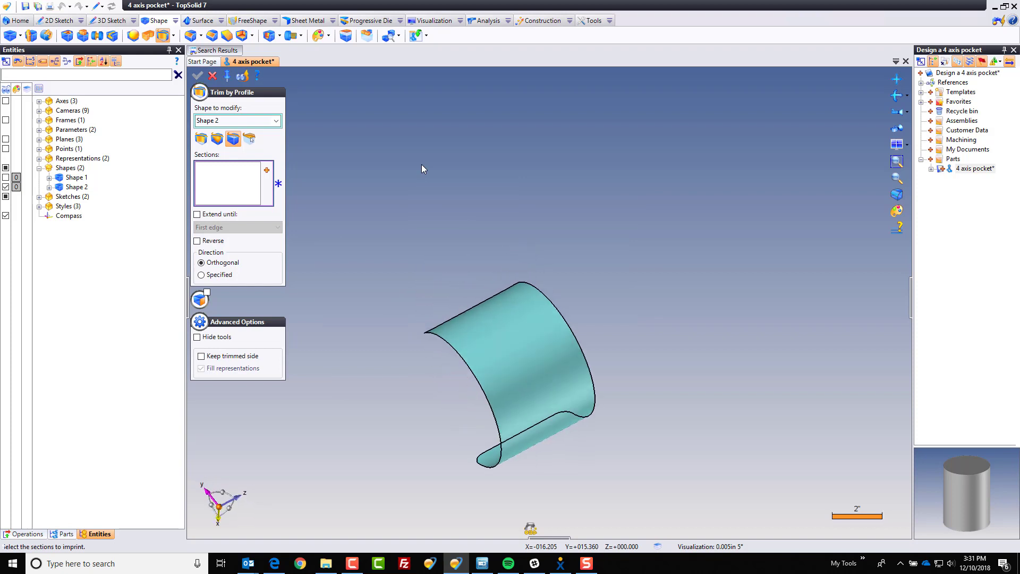
pyautogui.press('Up')
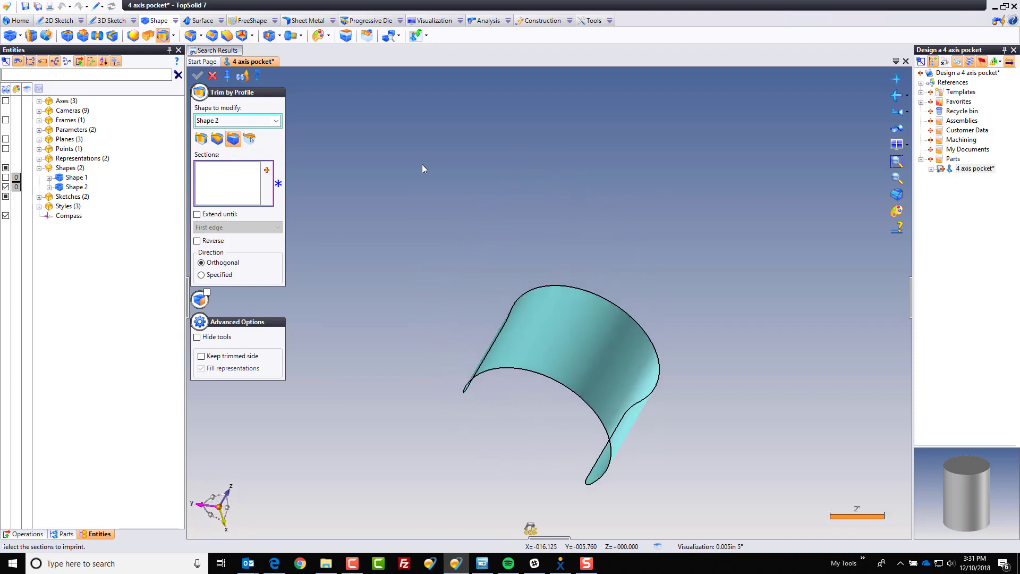
pyautogui.click(212, 76)
pyautogui.press('Up')
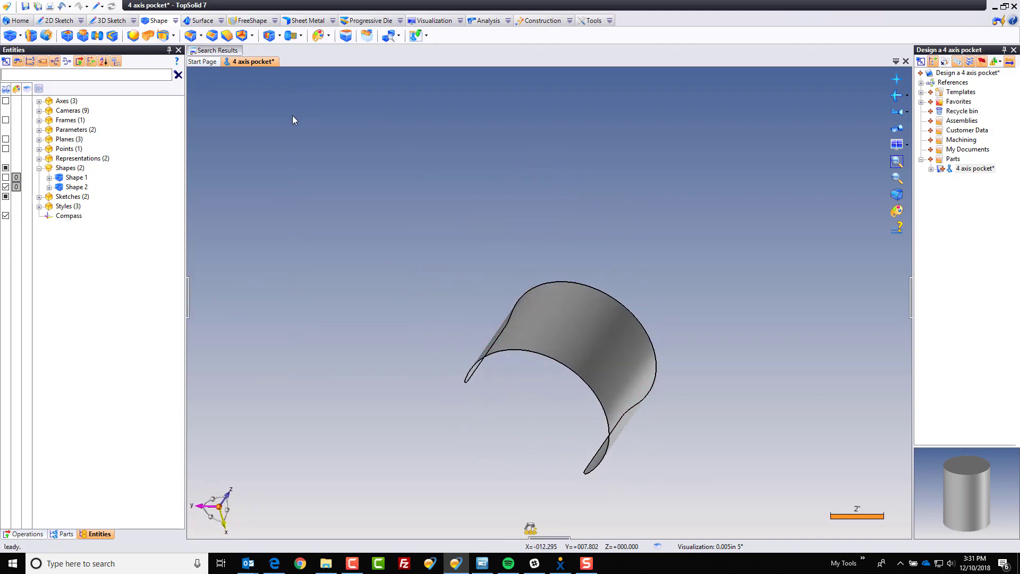
# - Thicken the trimmed surface inward with the thickness inverted and a first thickness of 0.3125 in
pyautogui.click(175, 21)
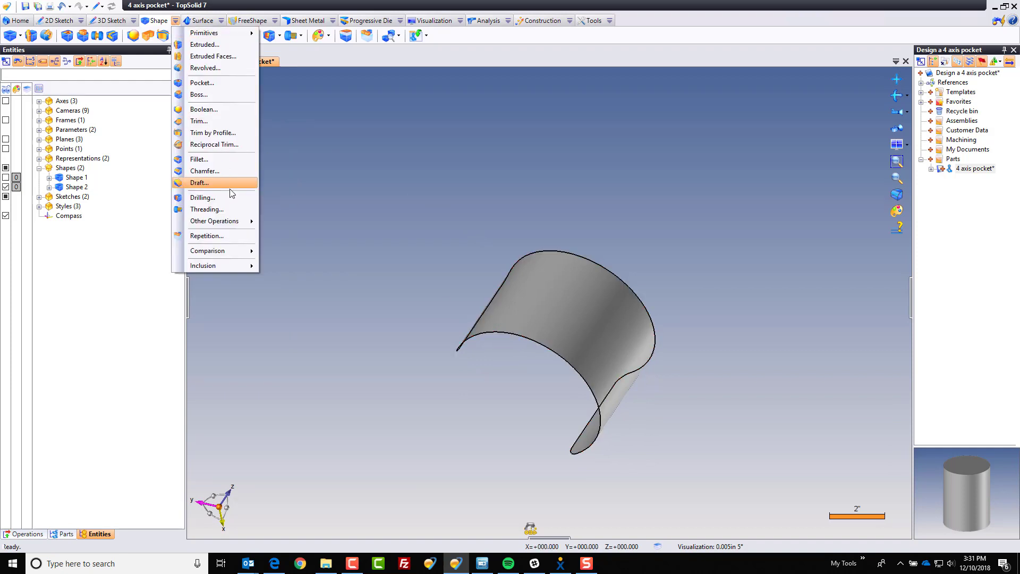
pyautogui.moveTo(228, 222)
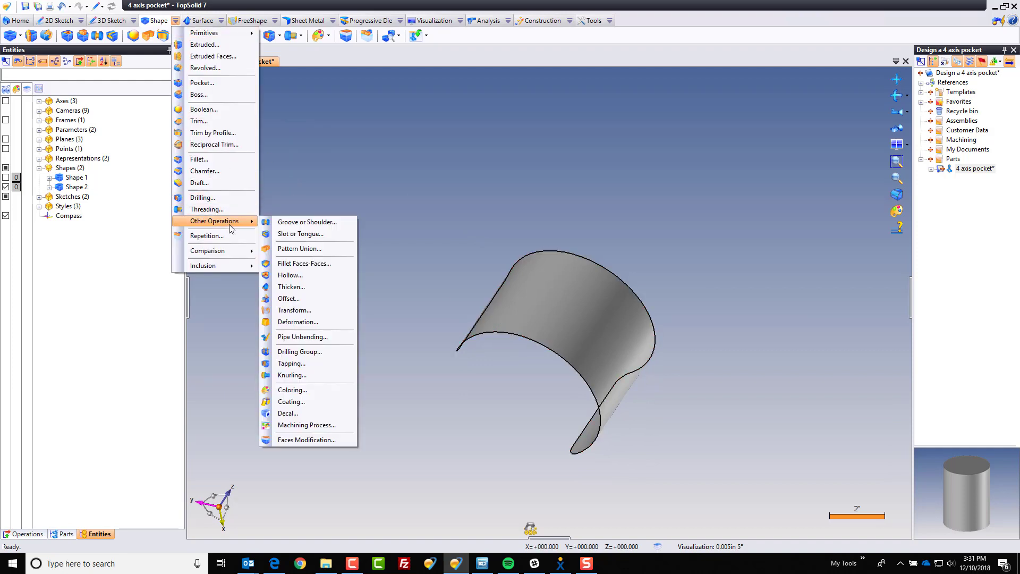
pyautogui.click(314, 290)
pyautogui.click(568, 321)
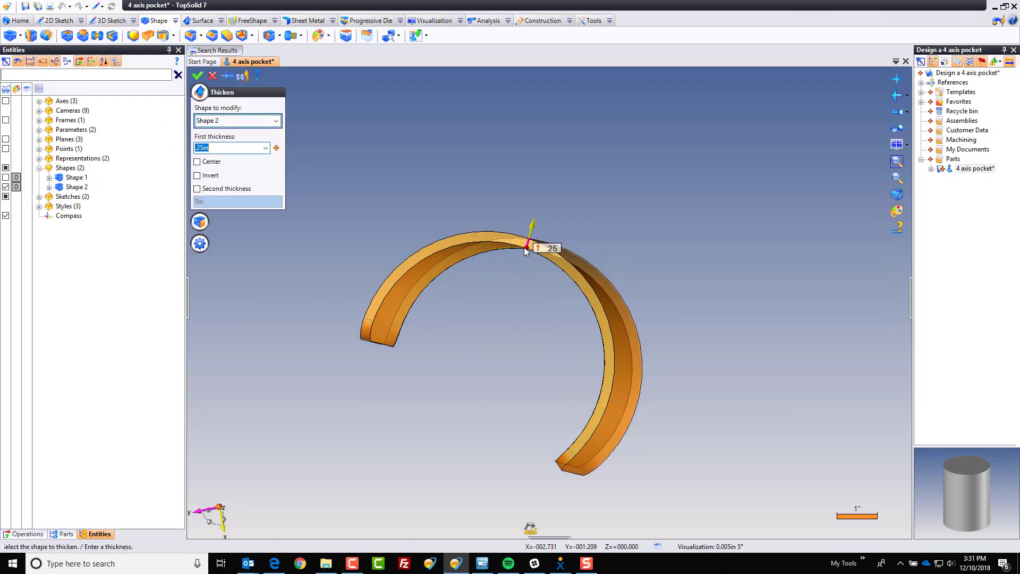
pyautogui.click(524, 247)
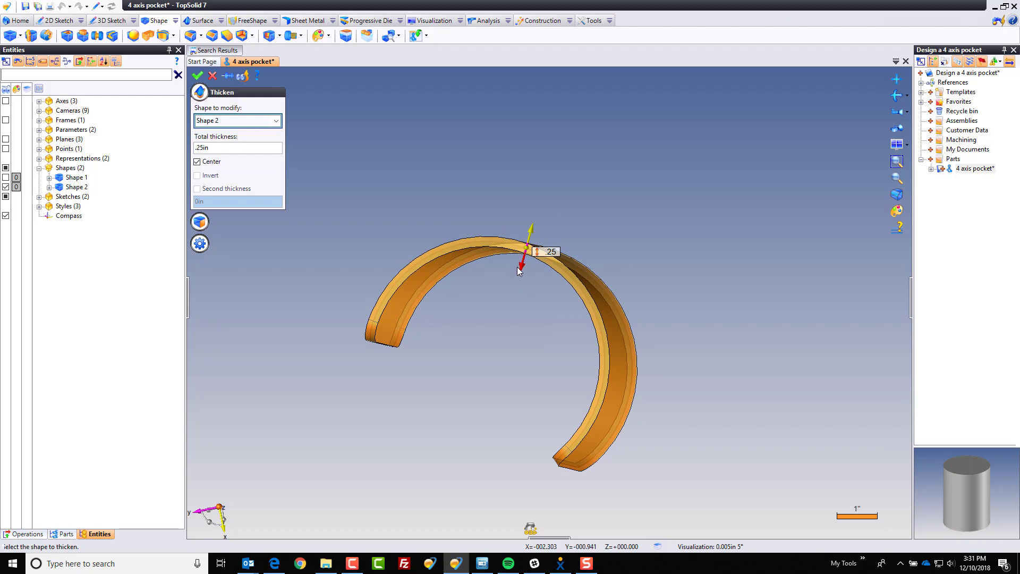
pyautogui.write('0.3125')
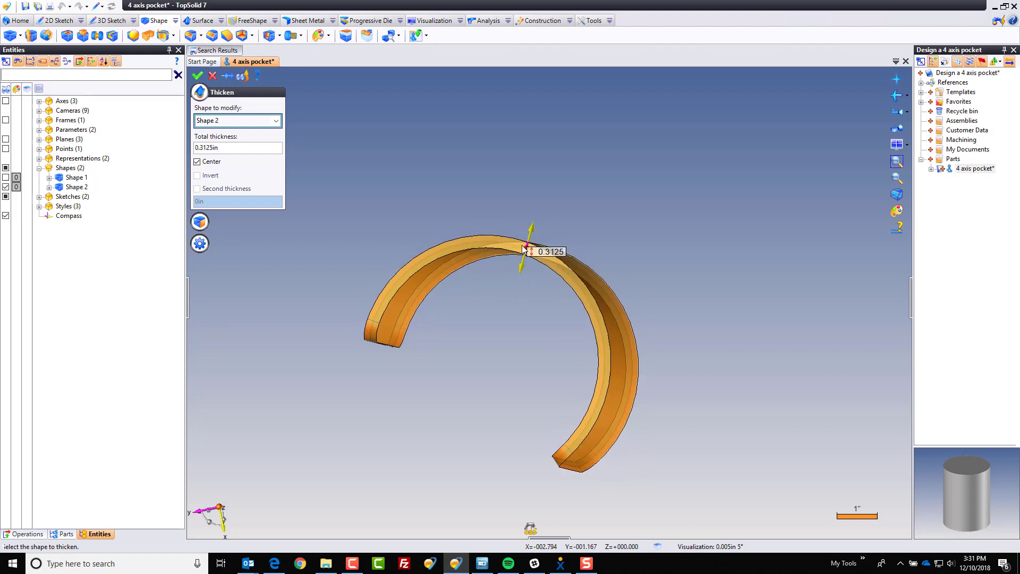
pyautogui.click(529, 252)
pyautogui.click(529, 252)
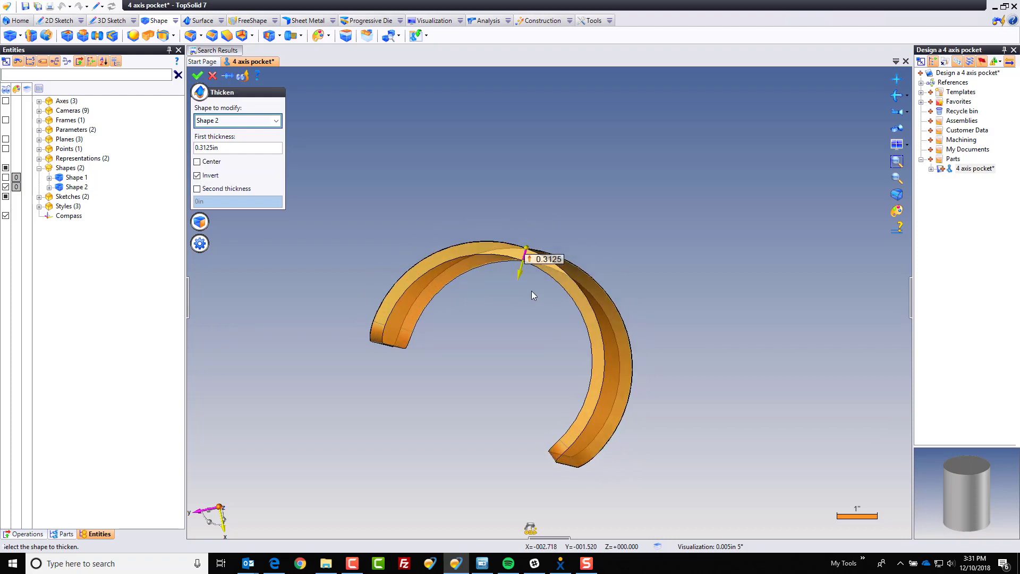
# - Add a second thickness of 0.1 in, set the first thickness to 0.5 in, and complete the thickening
pyautogui.click(231, 200)
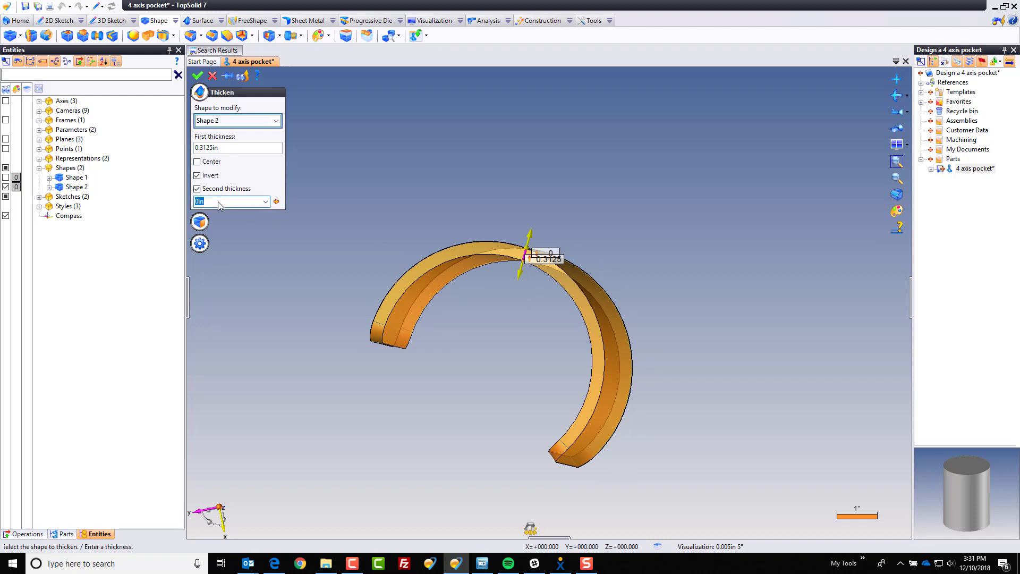
pyautogui.write('.1')
pyautogui.press('Return')
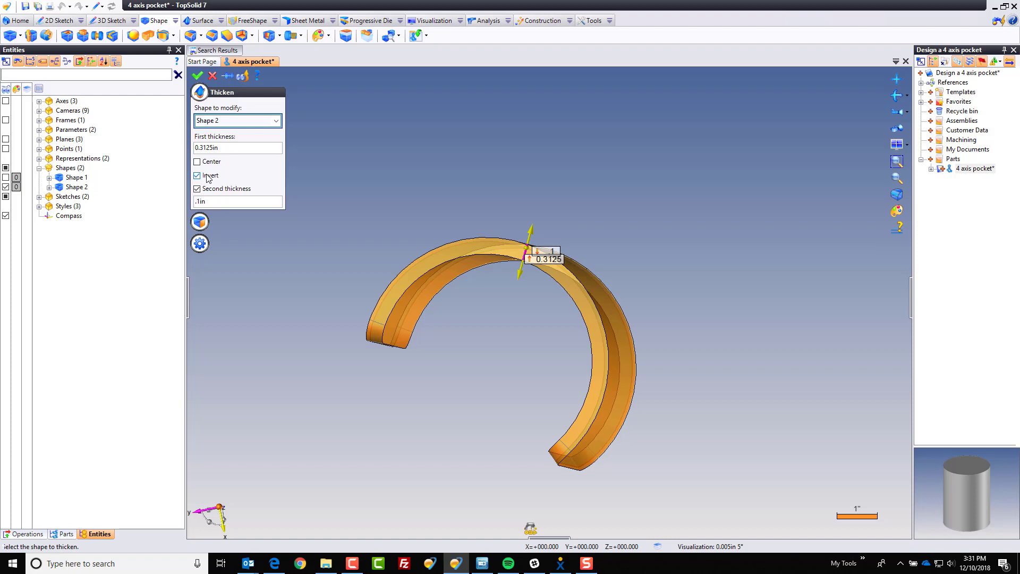
pyautogui.scroll(2, 525, 301)
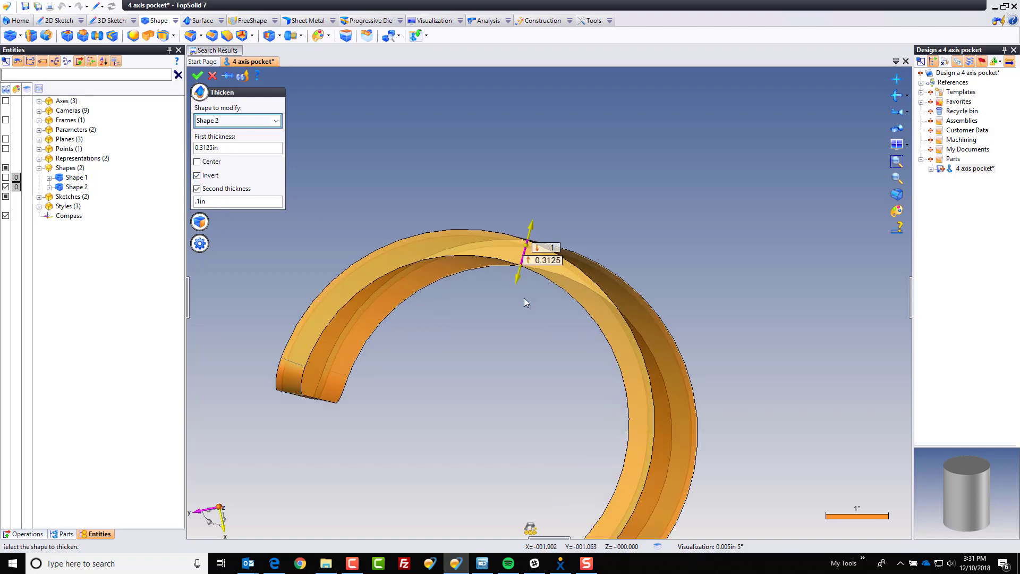
pyautogui.click(550, 260)
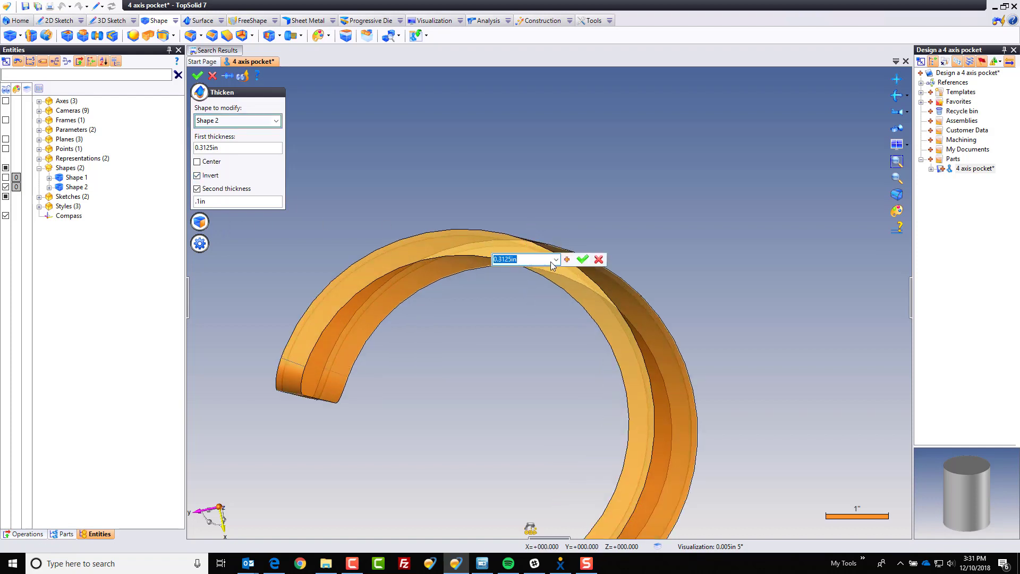
pyautogui.write('.5')
pyautogui.press('Return')
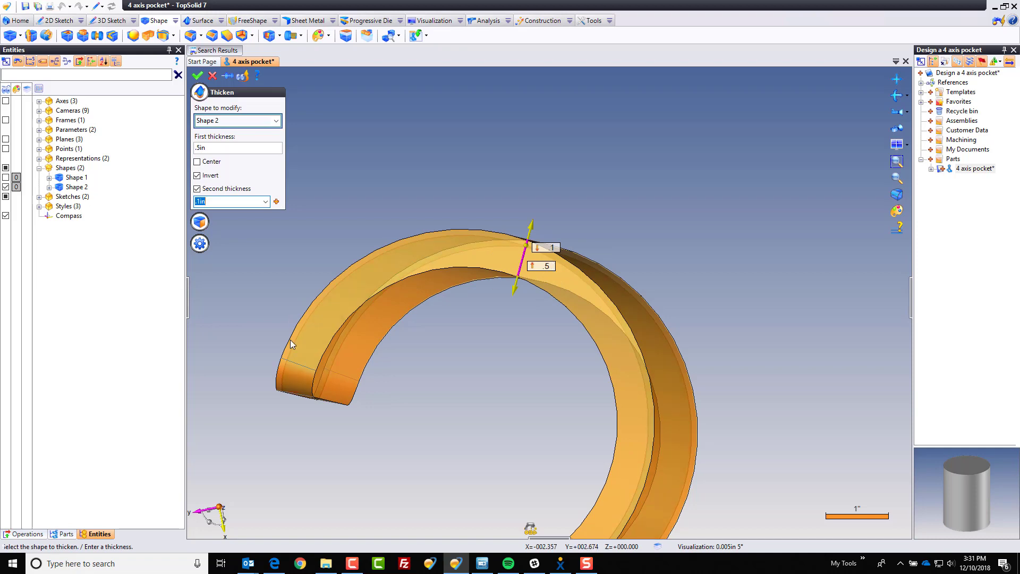
pyautogui.moveTo(290, 339); pyautogui.dragTo(461, 220, button='middle')
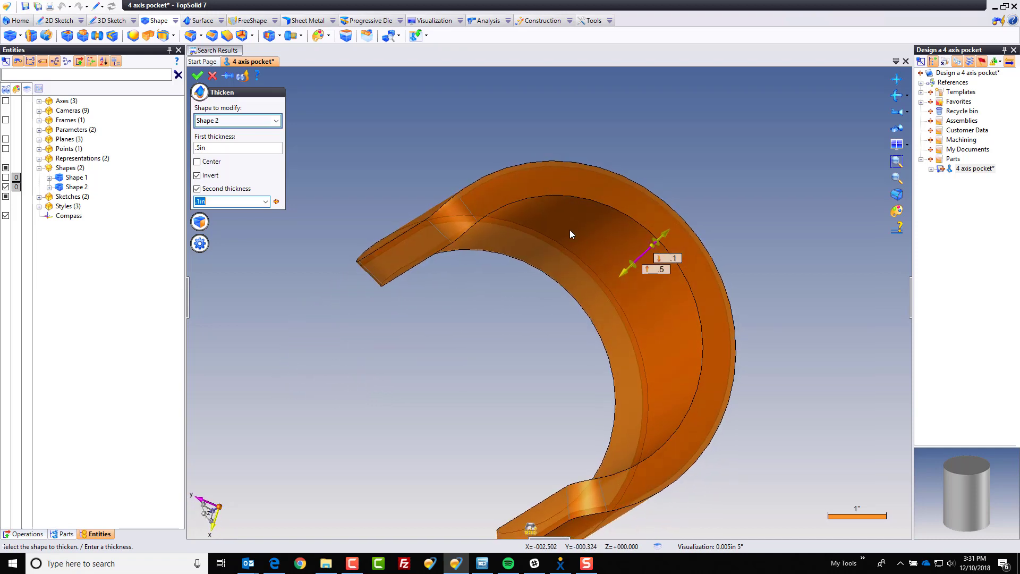
pyautogui.moveTo(569, 234); pyautogui.dragTo(372, 175, button='middle')
pyautogui.click(199, 76)
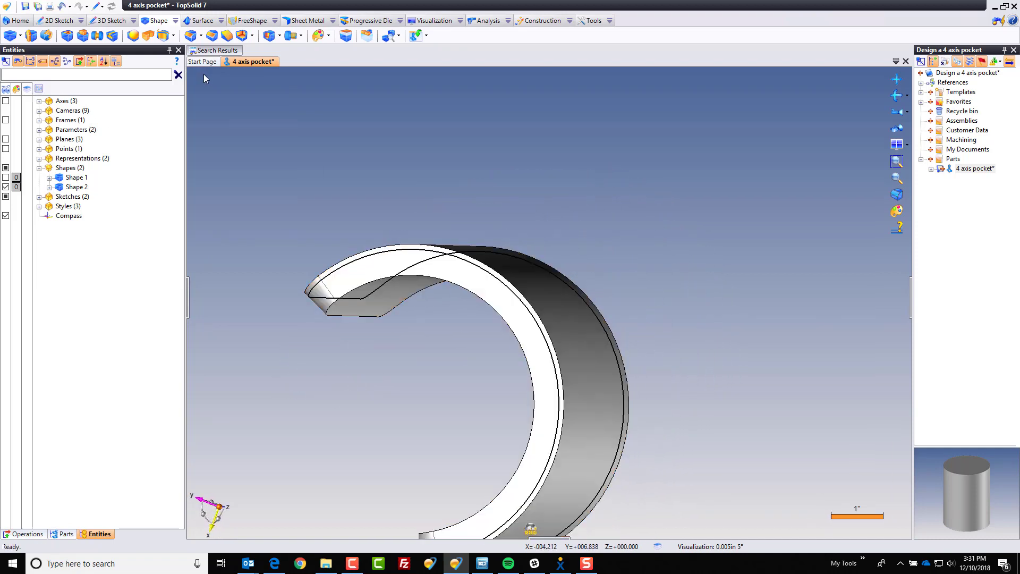
# - Show the solid cylinder and subtract the thickened shape from it with a Boolean operation to cut the pocket
pyautogui.click(6, 177)
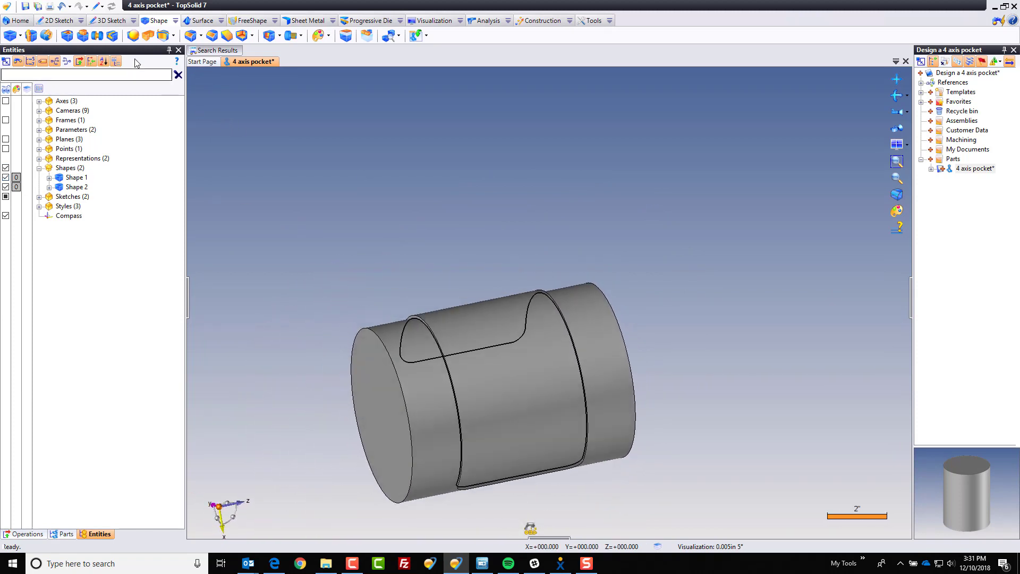
pyautogui.click(132, 35)
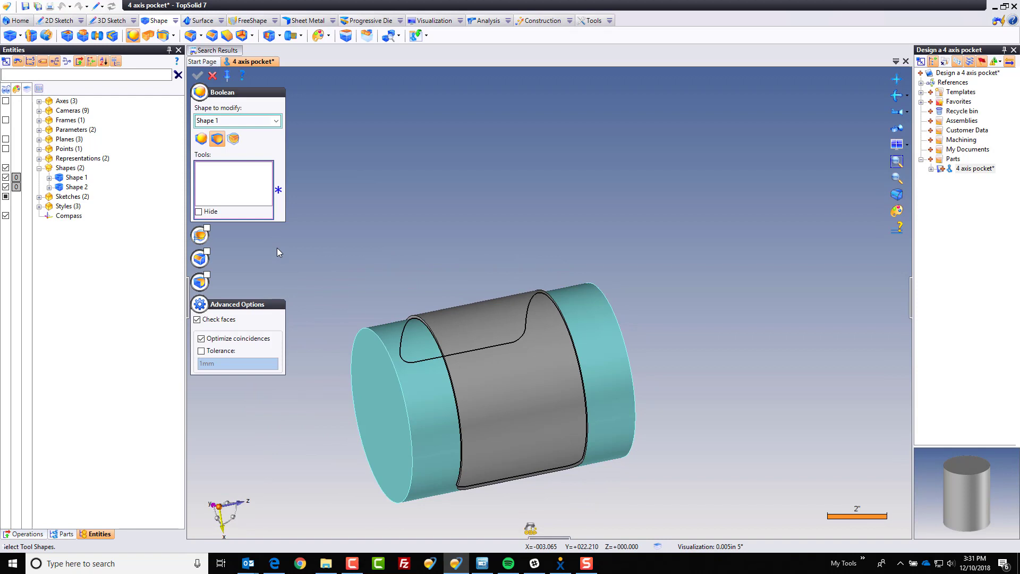
pyautogui.click(466, 311)
pyautogui.click(200, 76)
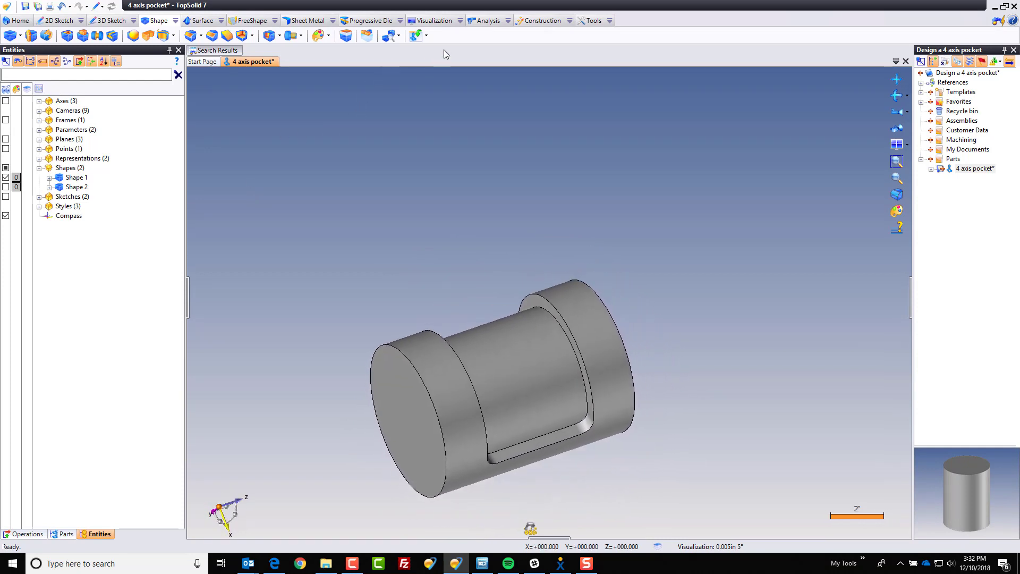
# - Analyze the face types of the pocketed cylinder with 0.0005 in linear and 0.01° angular tolerance, and clear the analysis colours
pyautogui.click(433, 20)
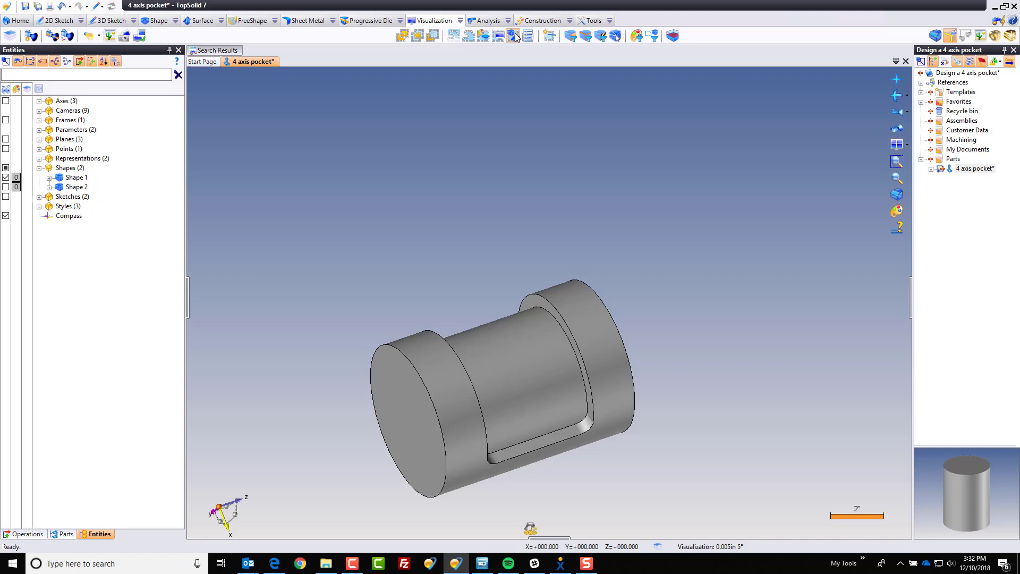
pyautogui.click(485, 20)
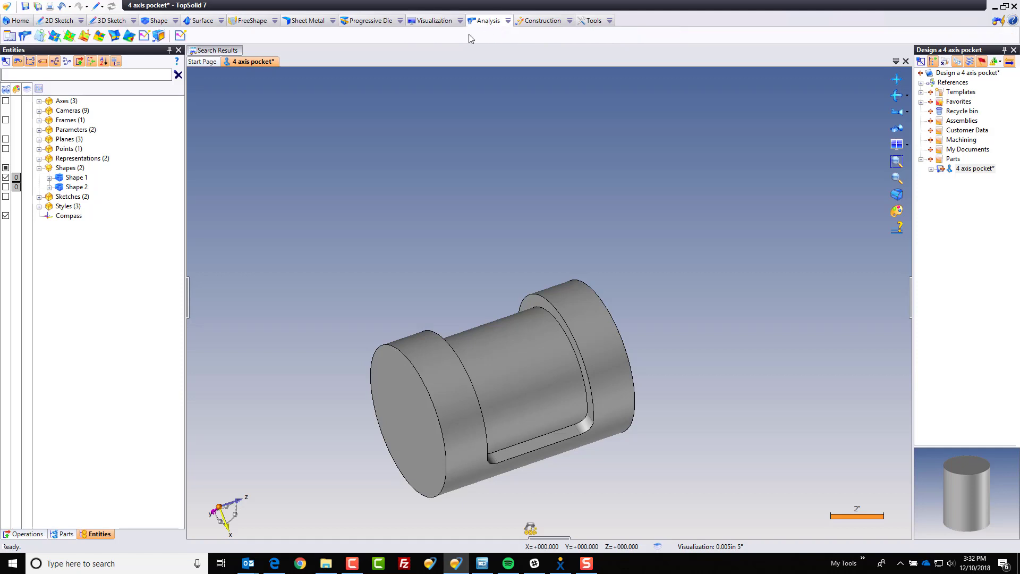
pyautogui.click(103, 37)
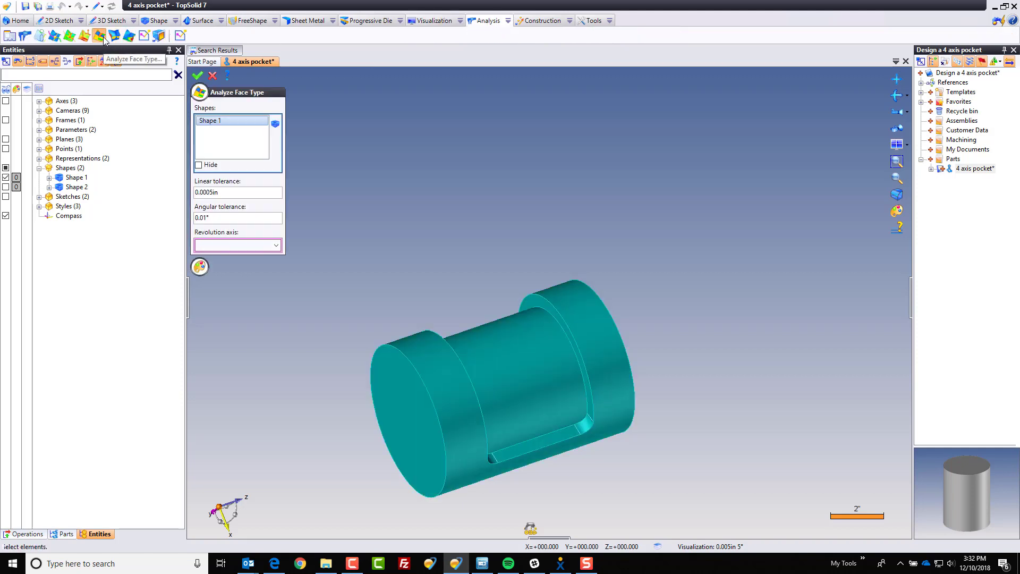
pyautogui.click(199, 76)
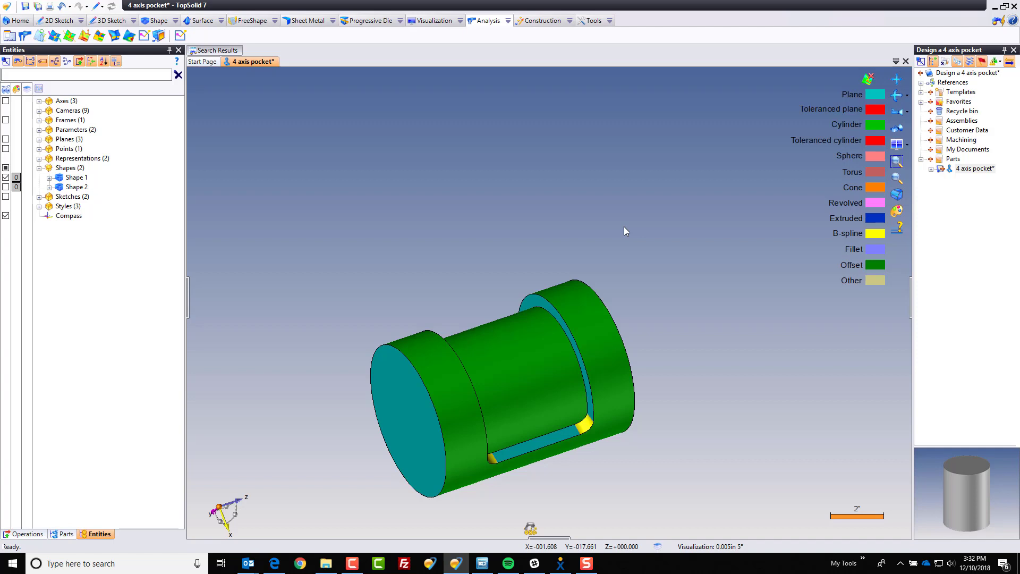
pyautogui.click(868, 79)
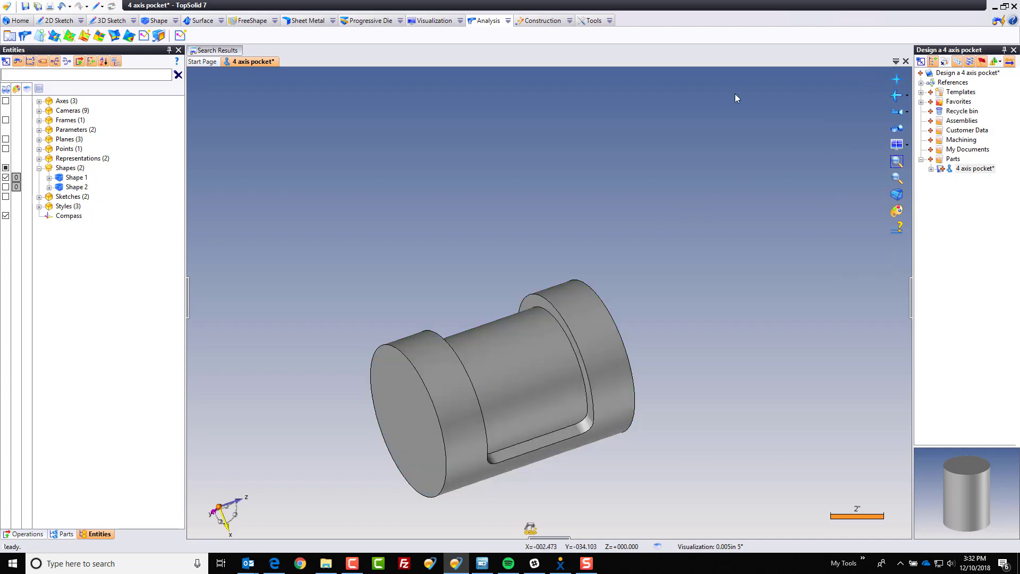